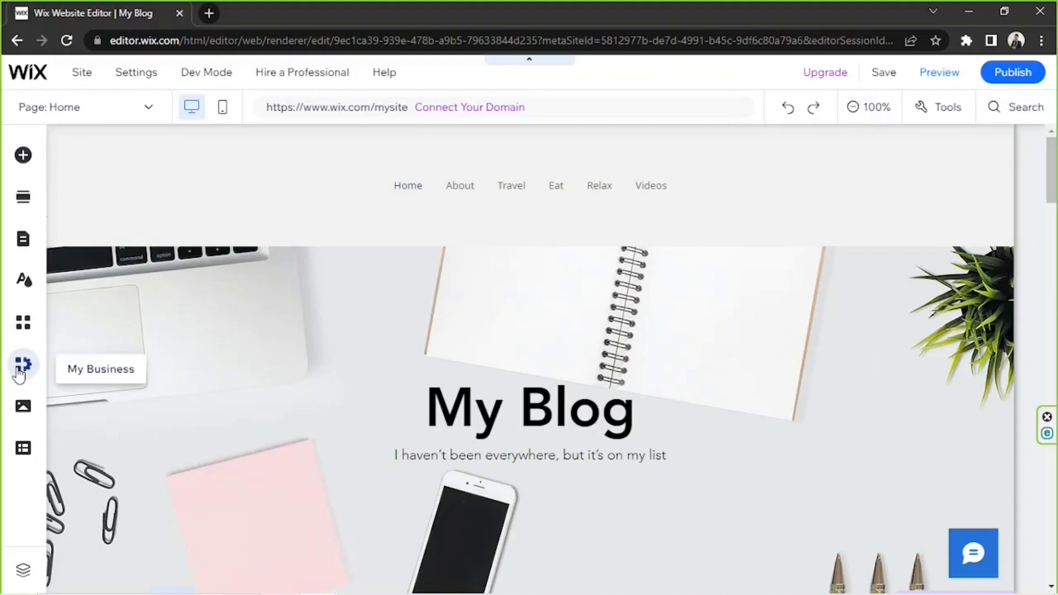
Create a new blog post and title it "My First Blog Post Ever".
click(21, 366)
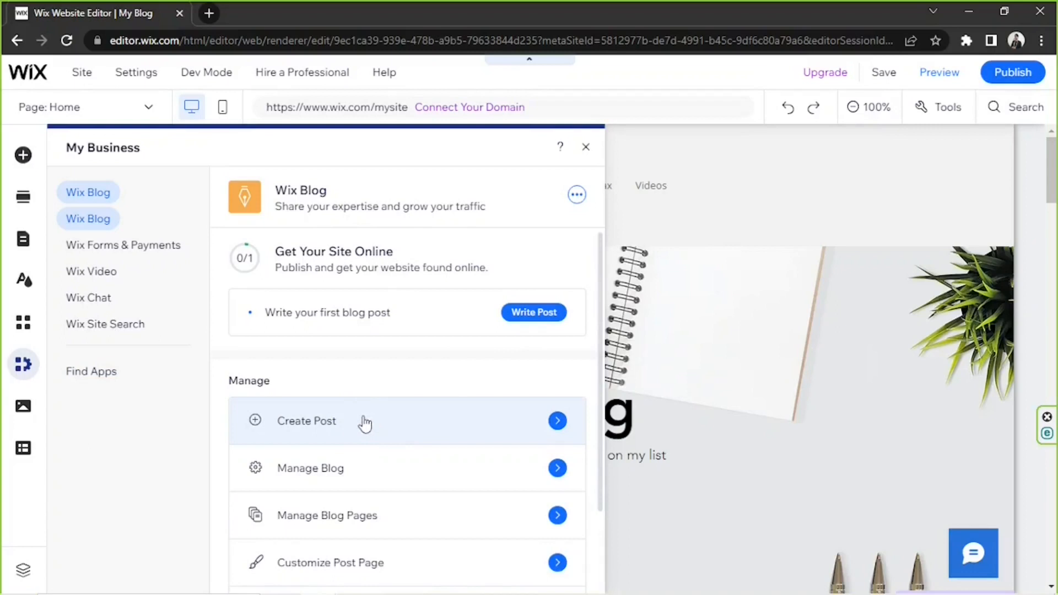
click(365, 422)
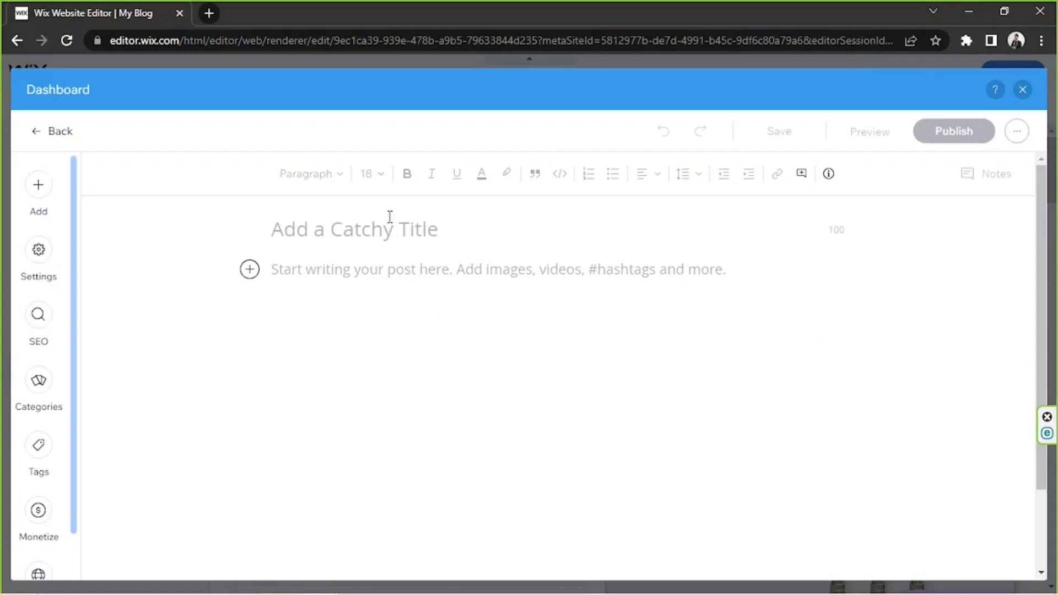
text(My B)
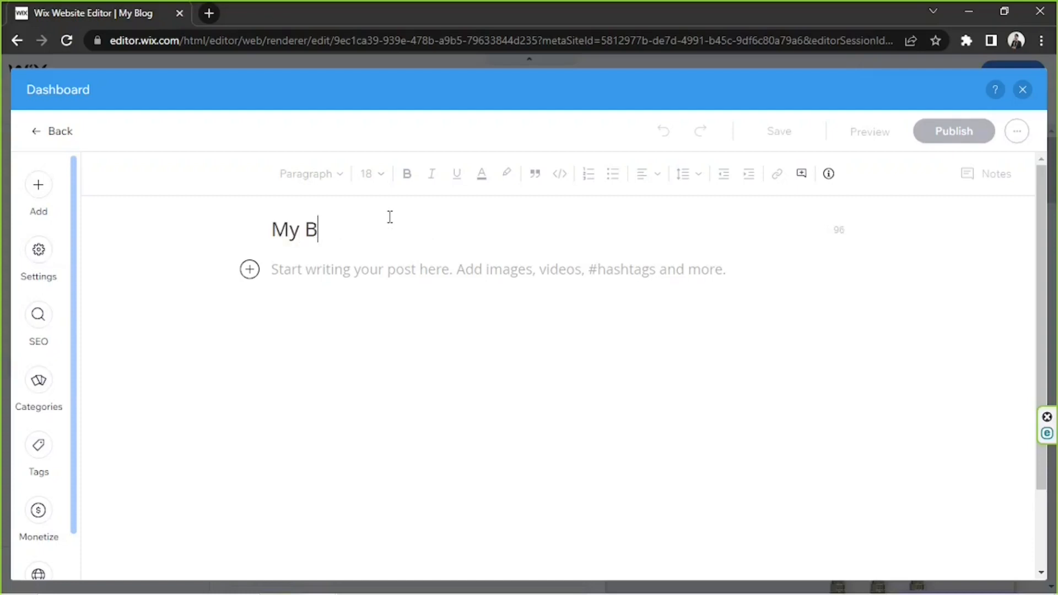
key(BackSpace)
text(First Blog )
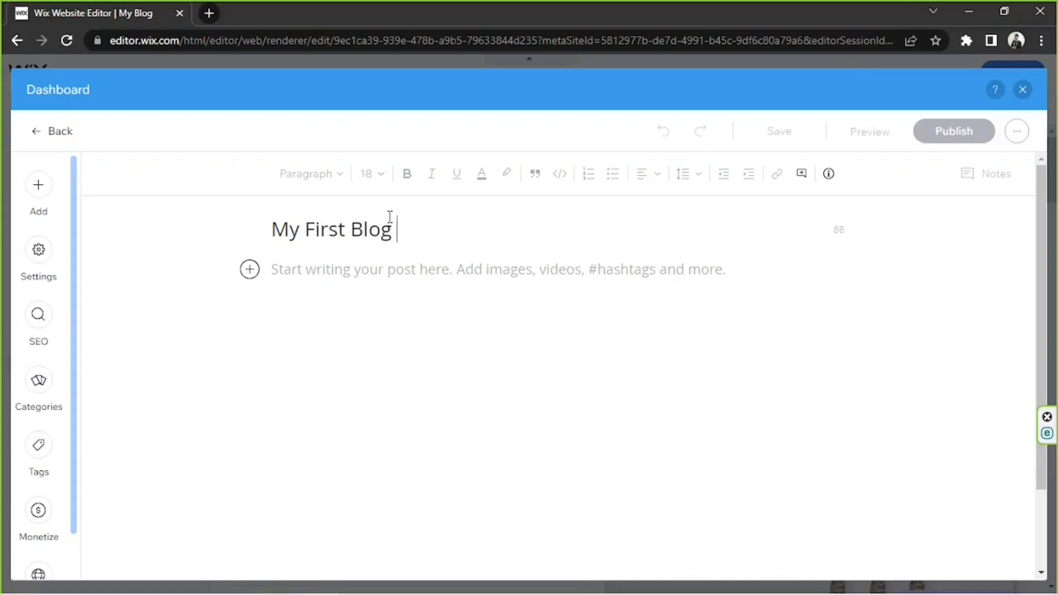
text(Post Ever)
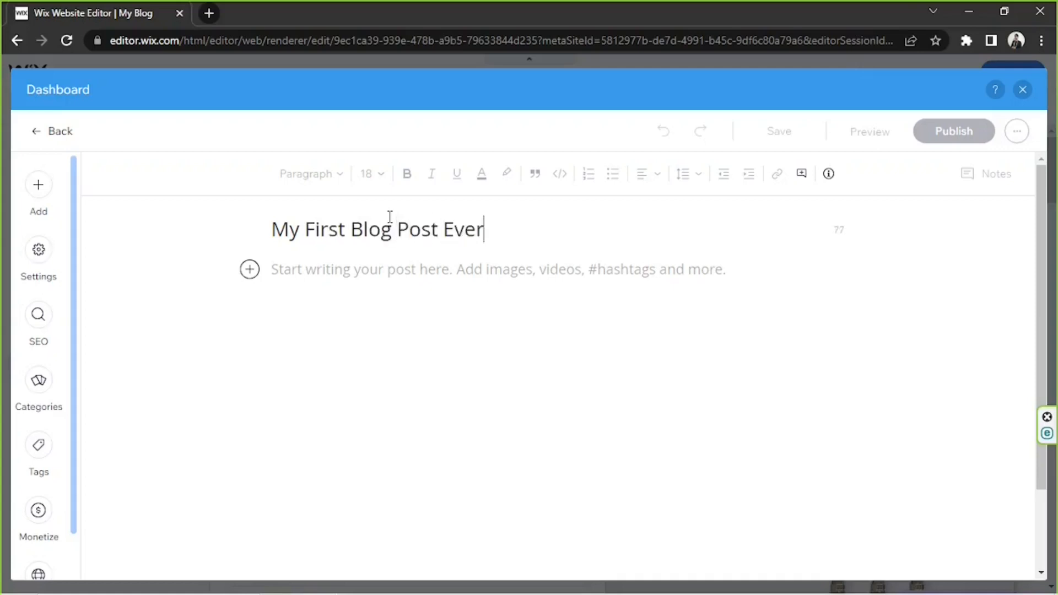
Fill the first body paragraph with the sentence "My First Blog Post Ever." repeated six times.
click(383, 267)
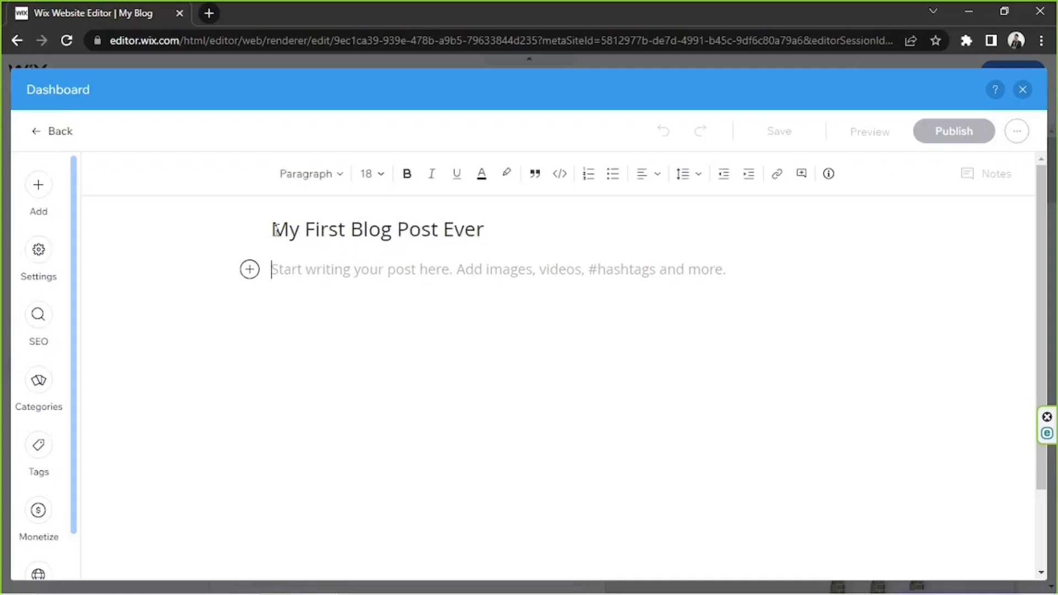
drag(277, 229, 392, 281)
key(ctrl+c)
click(386, 281)
key(ctrl+v)
key(ctrl+v)
key(ctrl+z)
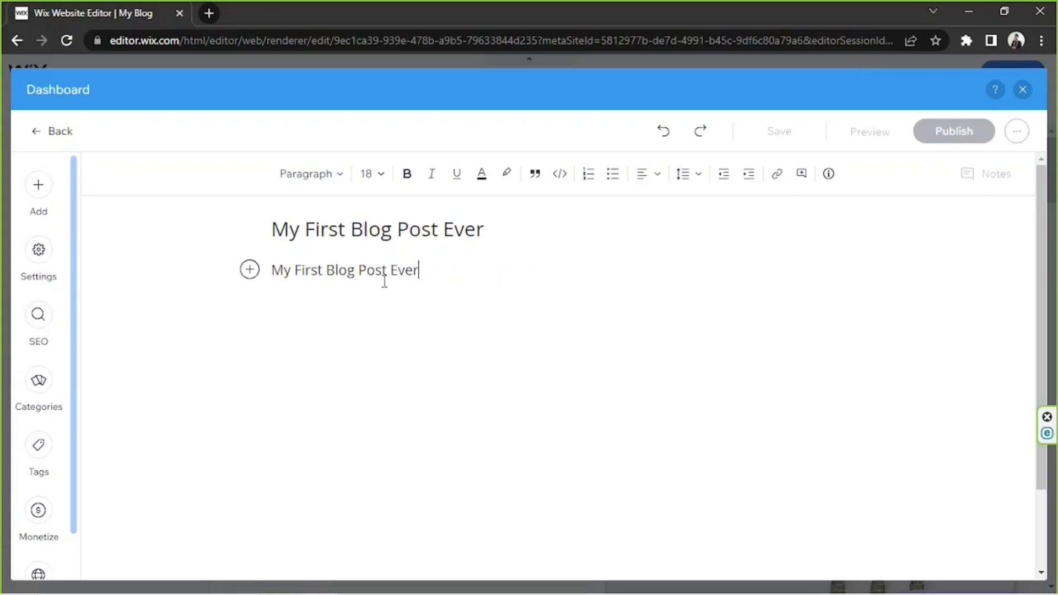
key(ctrl+v)
text(.)
drag(604, 272, 182, 288)
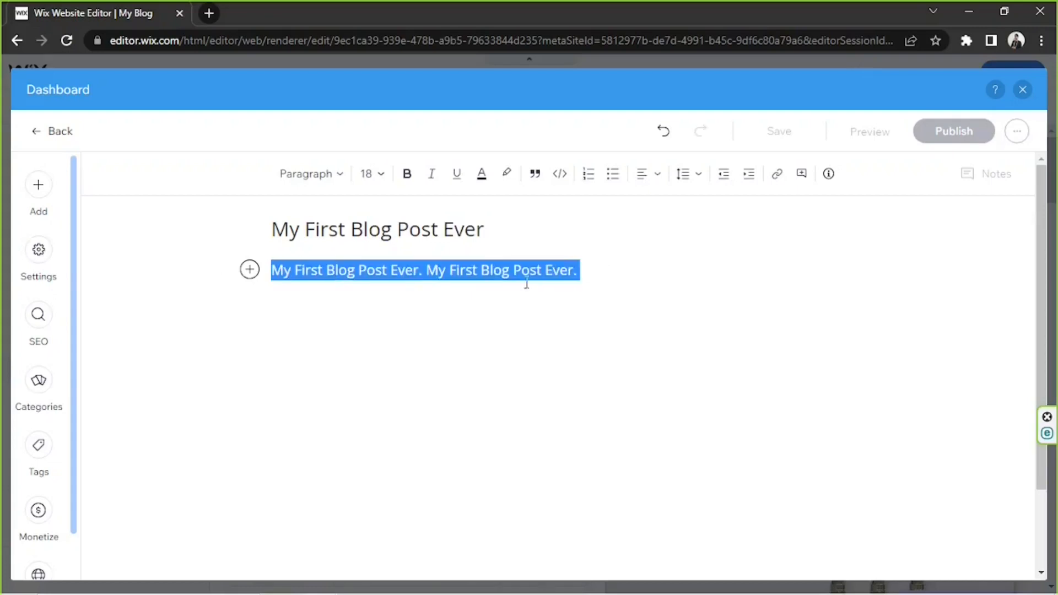
key(ctrl+c)
click(617, 266)
key(ctrl+v)
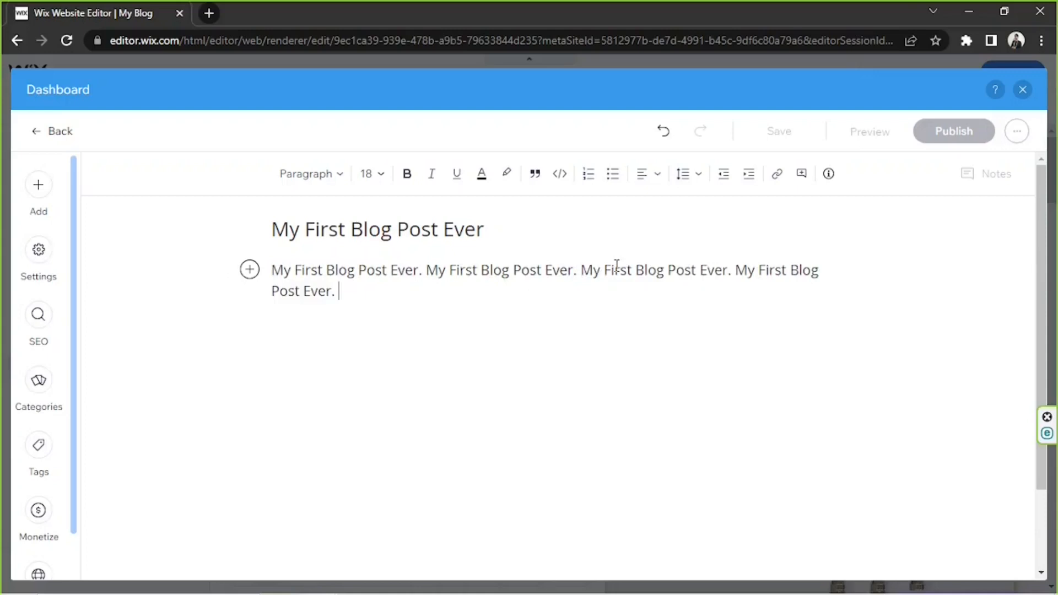
key(ctrl+v)
Copy the first paragraph's text into further paragraphs below, separated by blank lines and doubled in the second and fourth.
drag(646, 286, 268, 272)
click(682, 303)
key(Return)
key(ctrl+v)
key(ctrl+v)
key(Return)
key(ctrl+v)
key(Return)
key(ctrl+v)
key(ctrl+v)
key(Return)
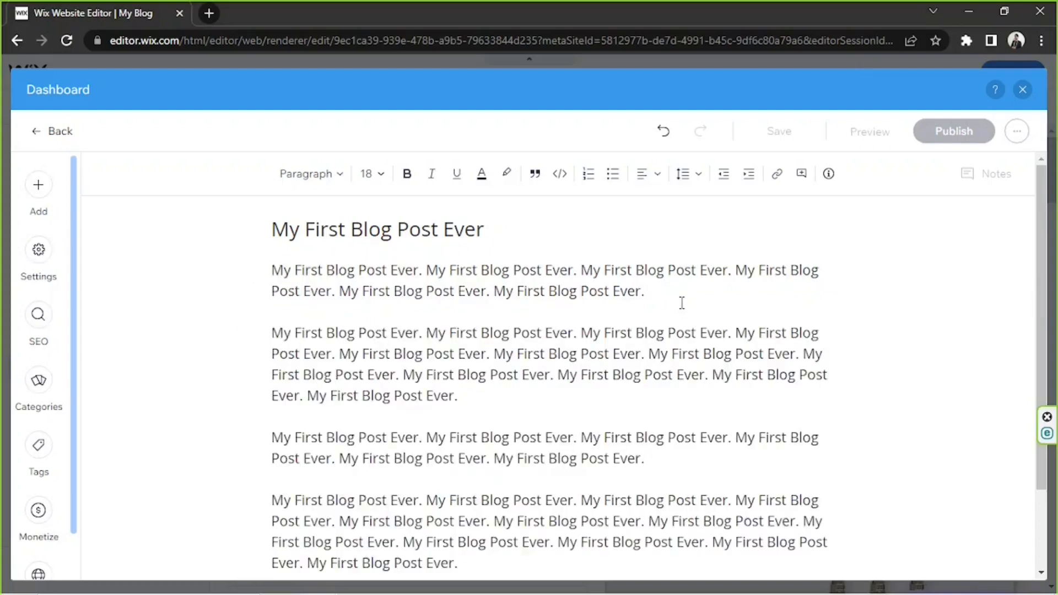
key(ctrl+v)
scroll(686, 320, up, 3)
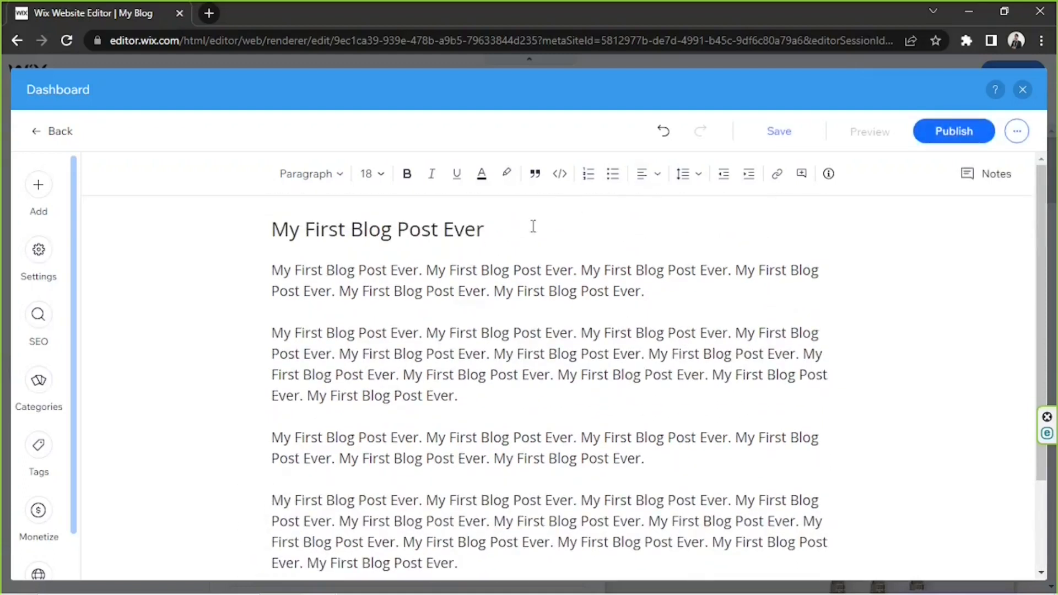
Add empty space above the first paragraph and insert the image pexels-jeshootscom-442574.jpg from the site files there.
click(534, 226)
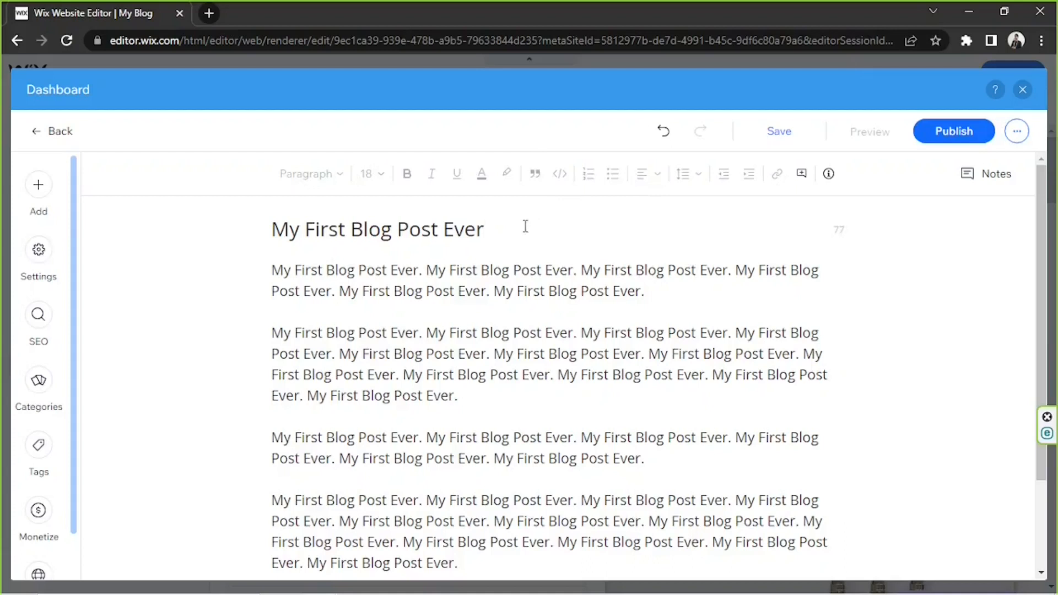
click(274, 265)
key(Return)
key(Return)
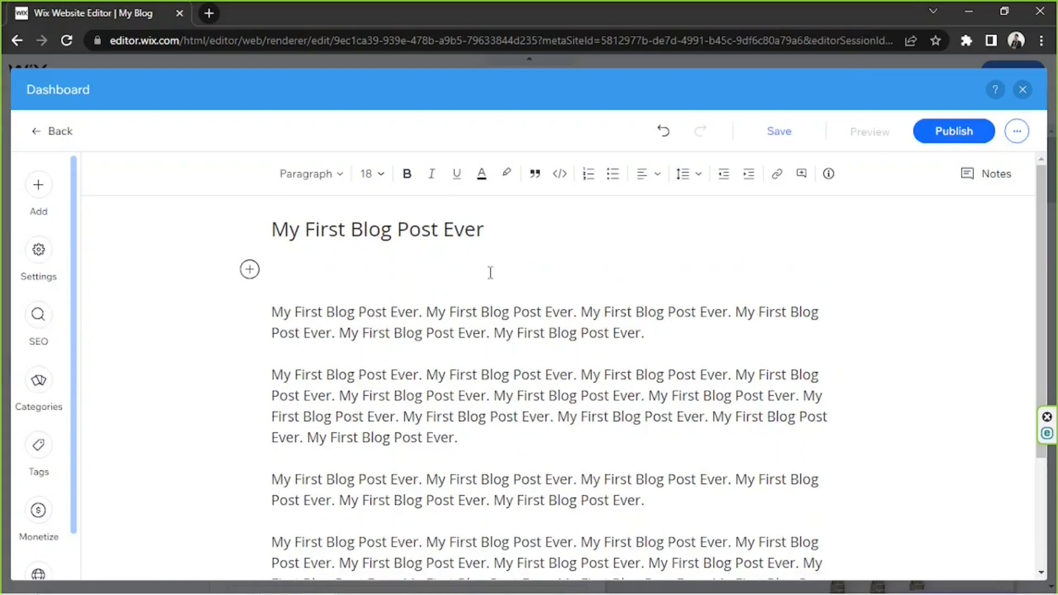
click(249, 271)
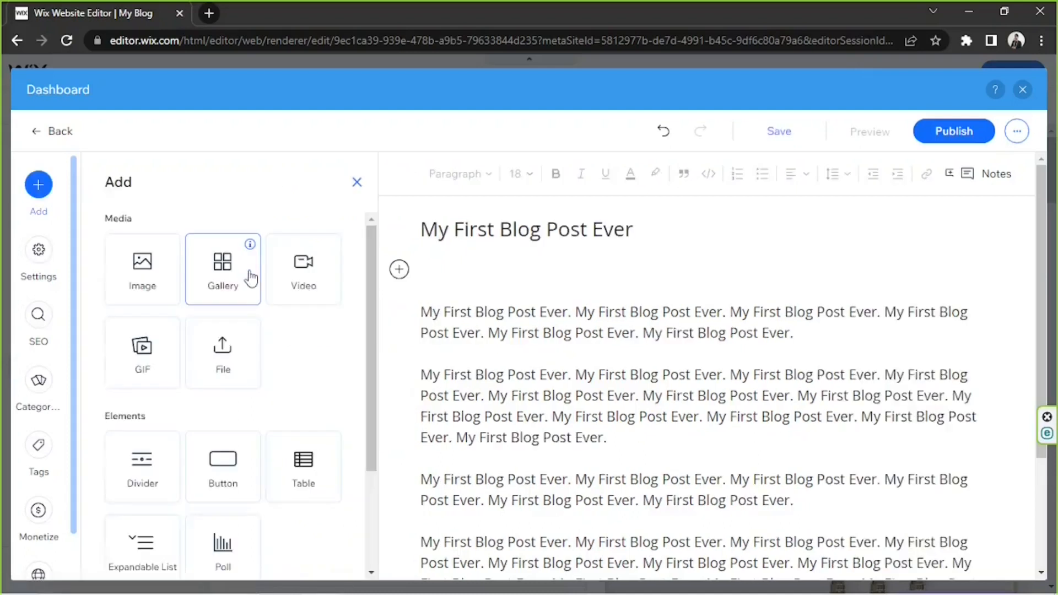
click(134, 276)
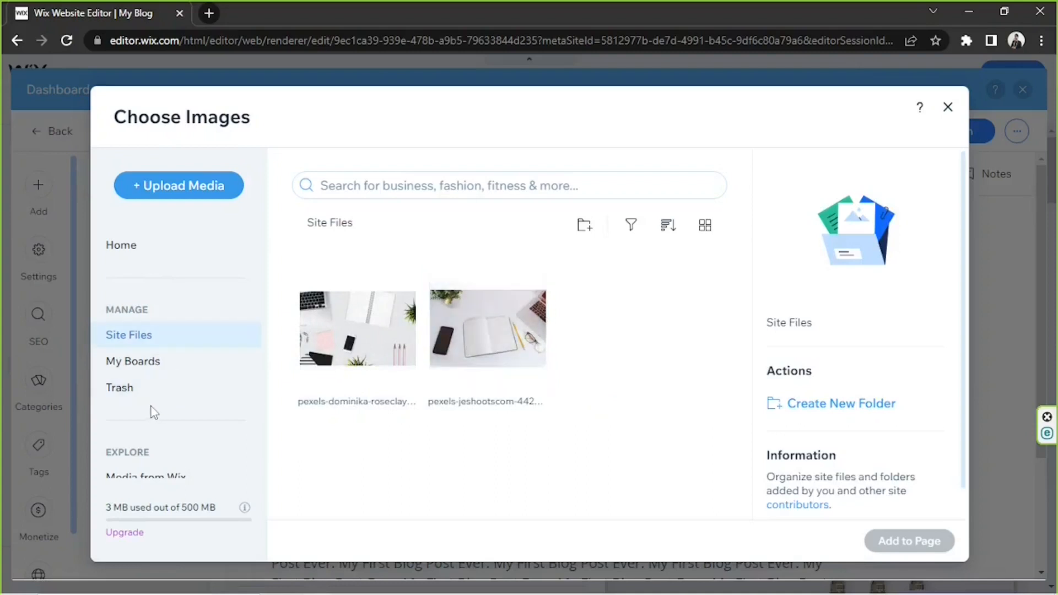
scroll(152, 406, down, 2)
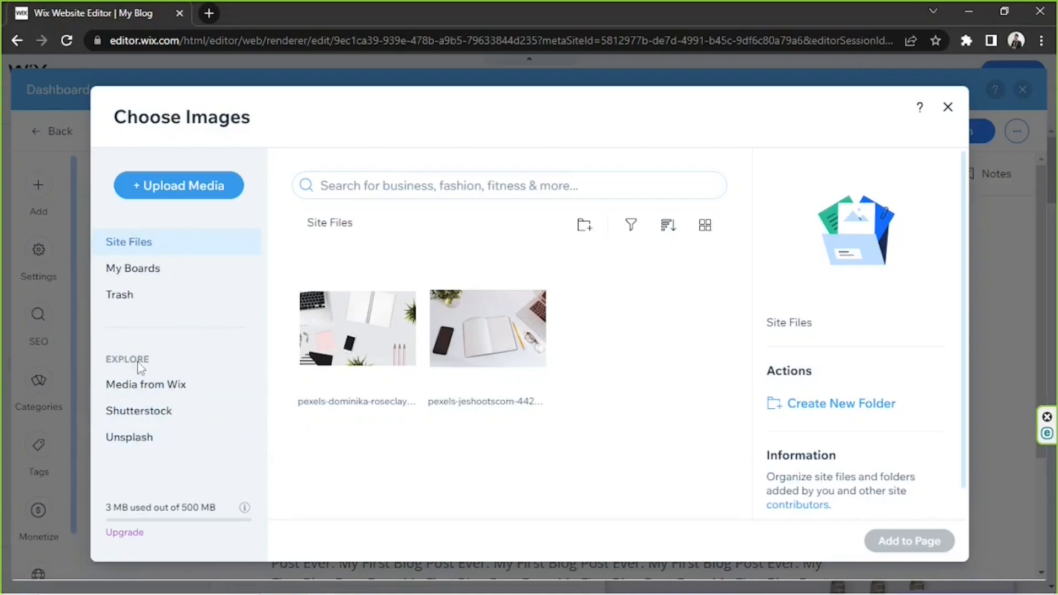
scroll(156, 424, up, 2)
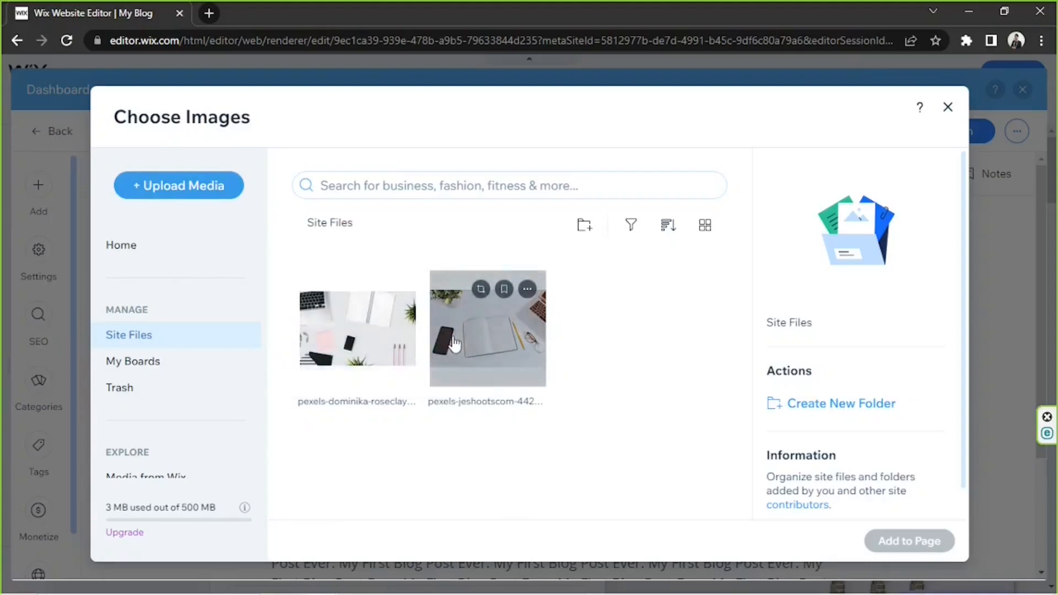
click(503, 358)
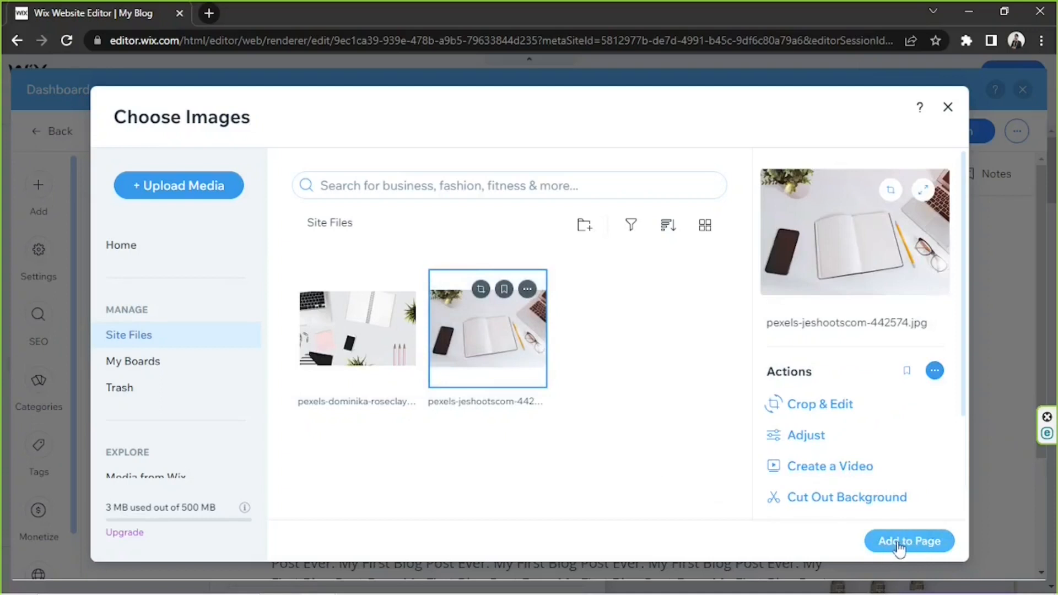
click(900, 547)
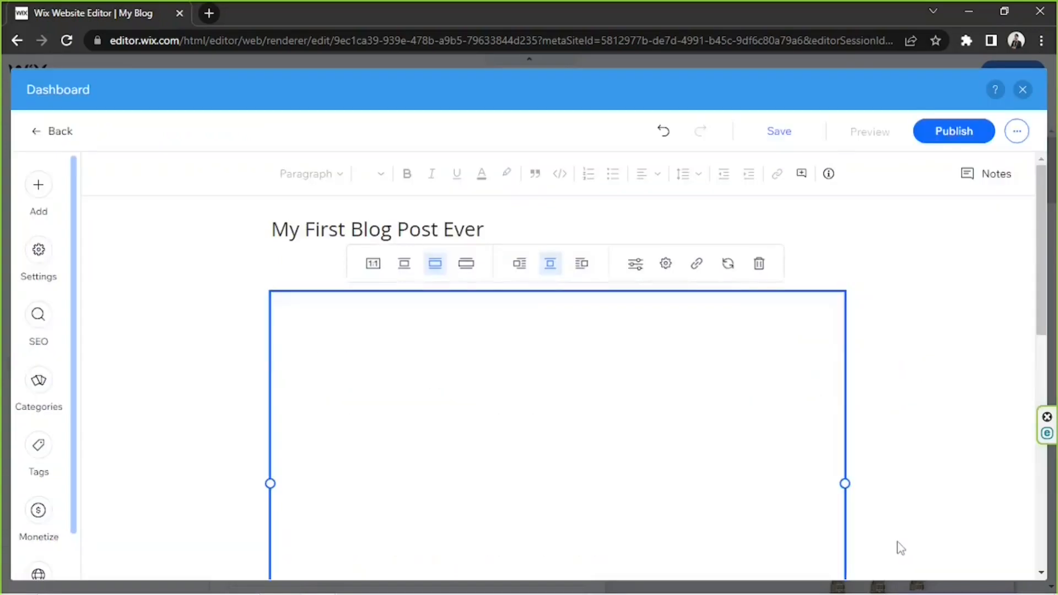
Examine the inserted image and its Adjust and Cut Out tools in Photo Studio, leaving without saving changes.
scroll(864, 361, down, 4)
scroll(865, 360, up, 5)
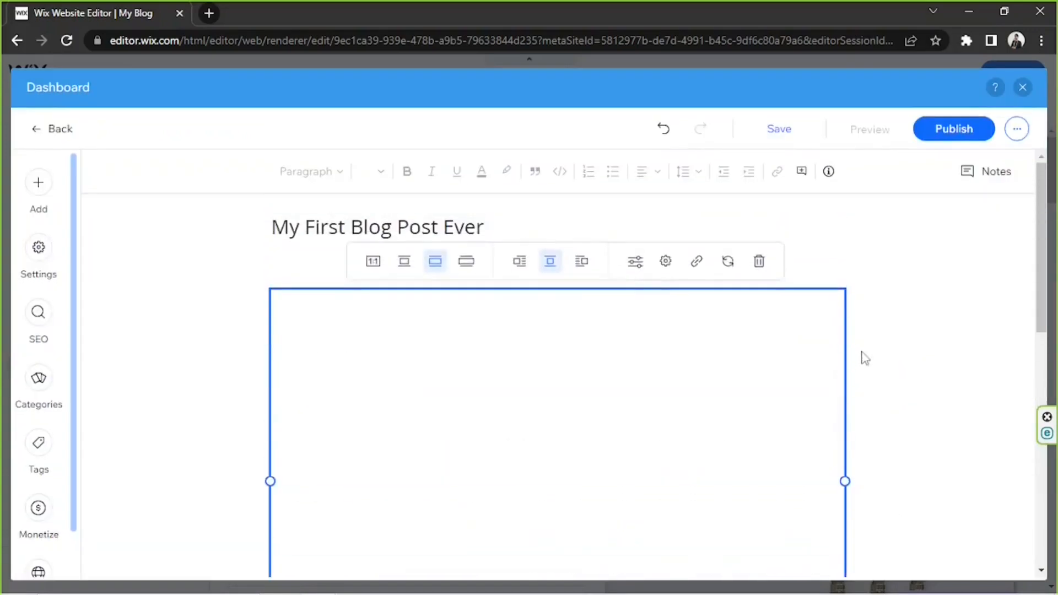
scroll(865, 359, down, 4)
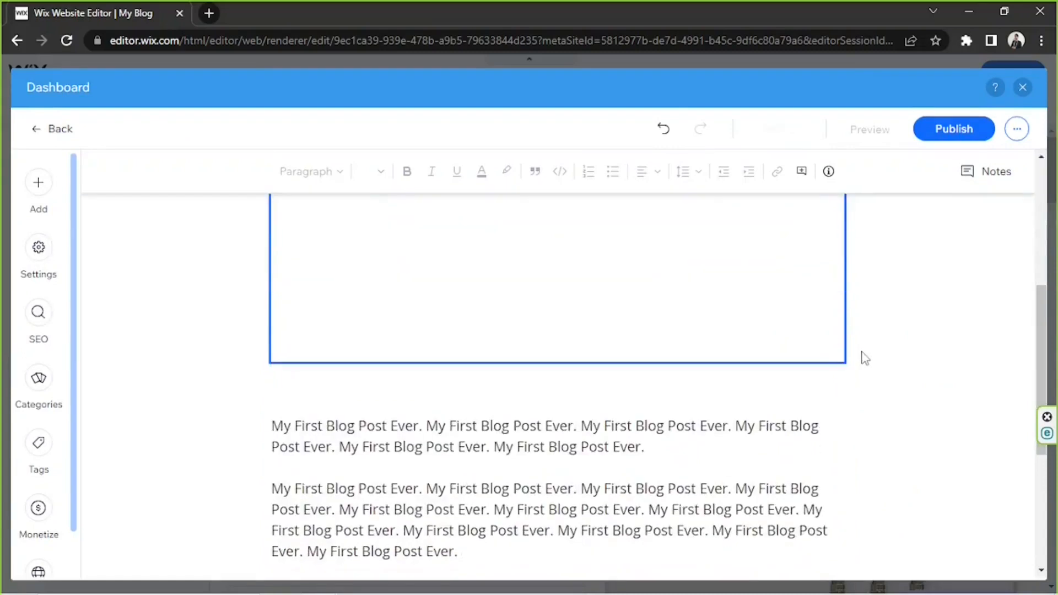
scroll(865, 359, up, 4)
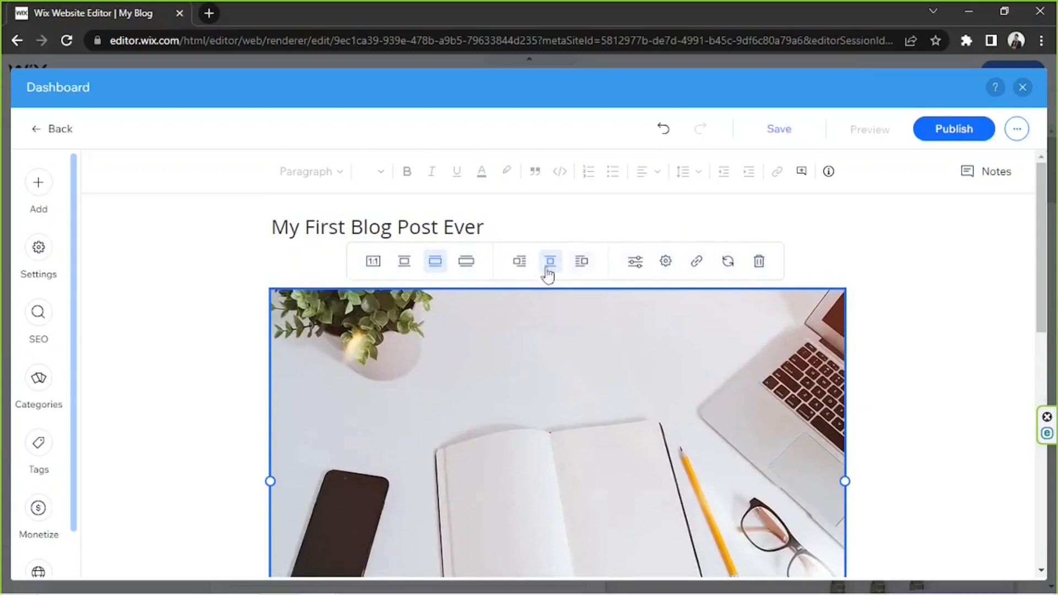
scroll(417, 415, down, 3)
scroll(417, 416, up, 3)
click(636, 269)
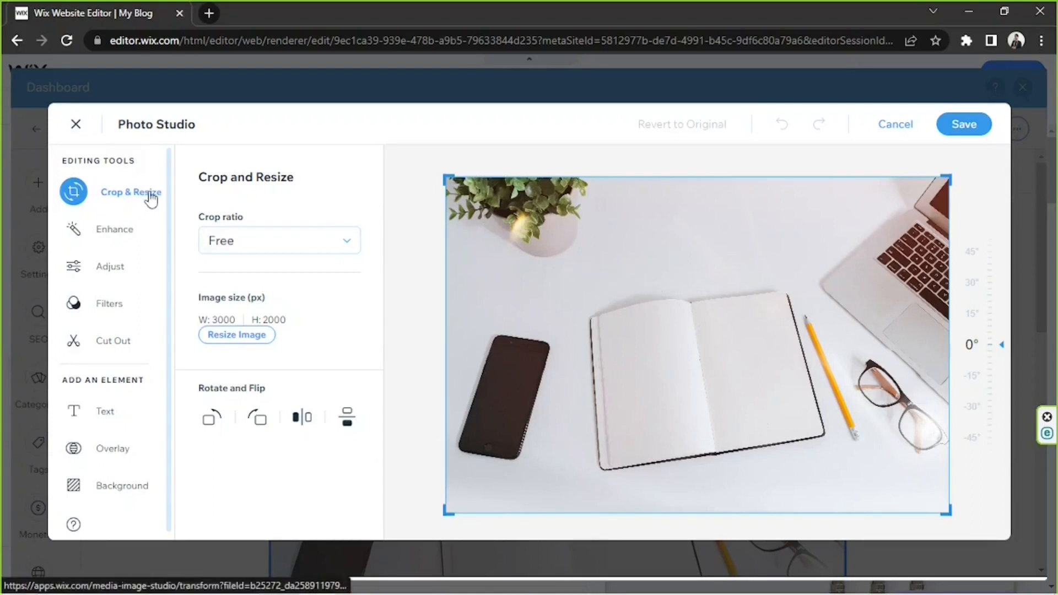
click(118, 272)
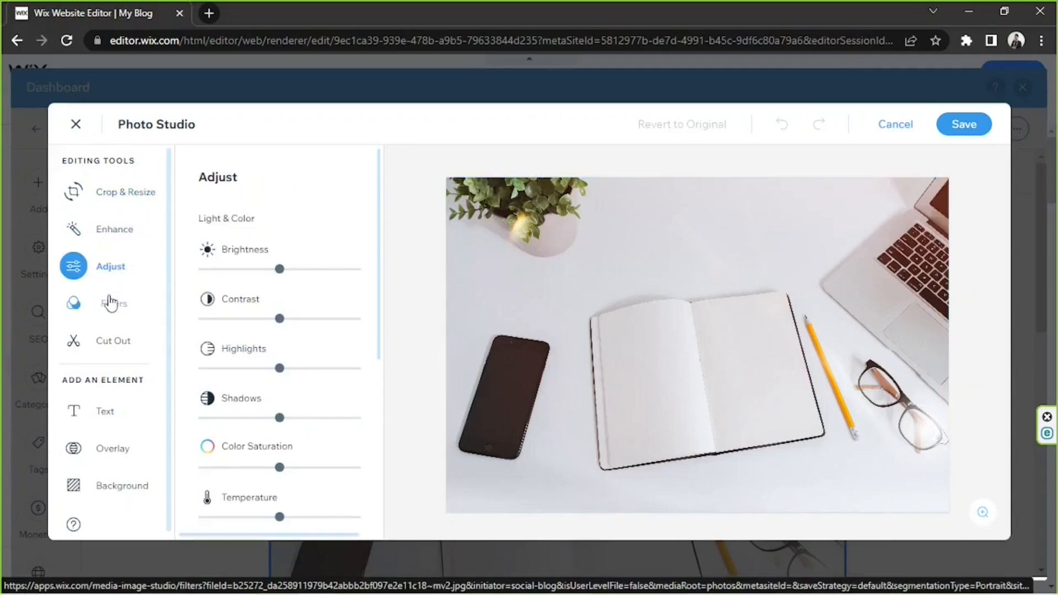
click(114, 341)
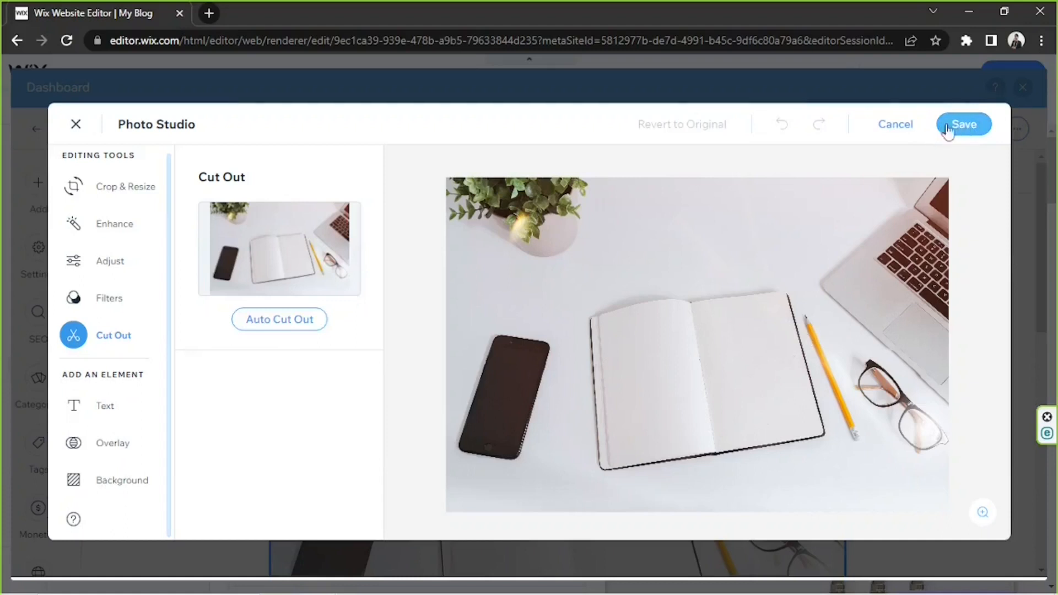
click(894, 125)
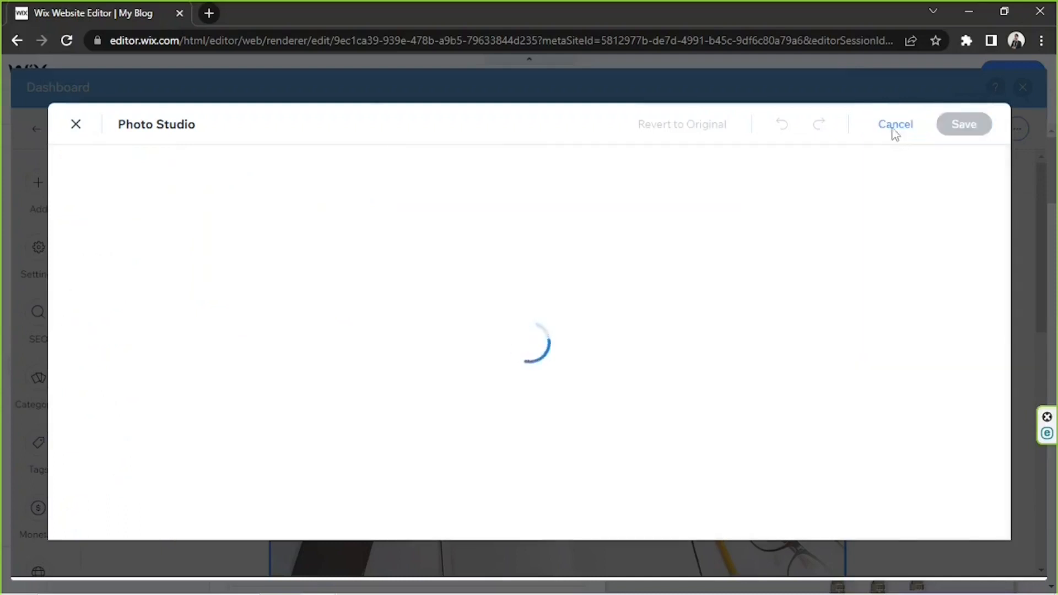
Review the post from the image down through the text and save it as a draft.
scroll(886, 222, down, 10)
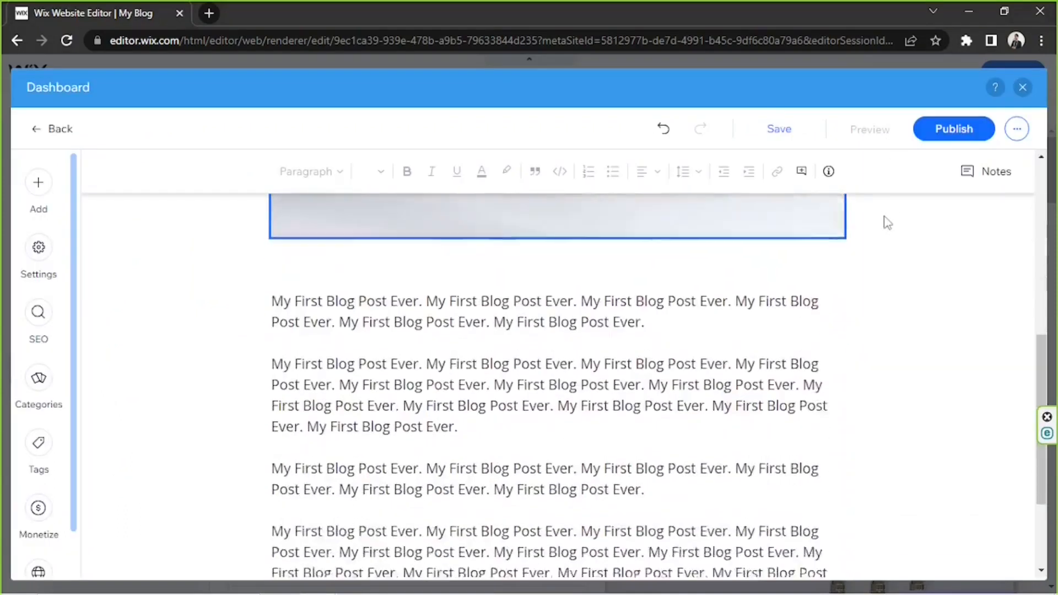
scroll(886, 223, up, 10)
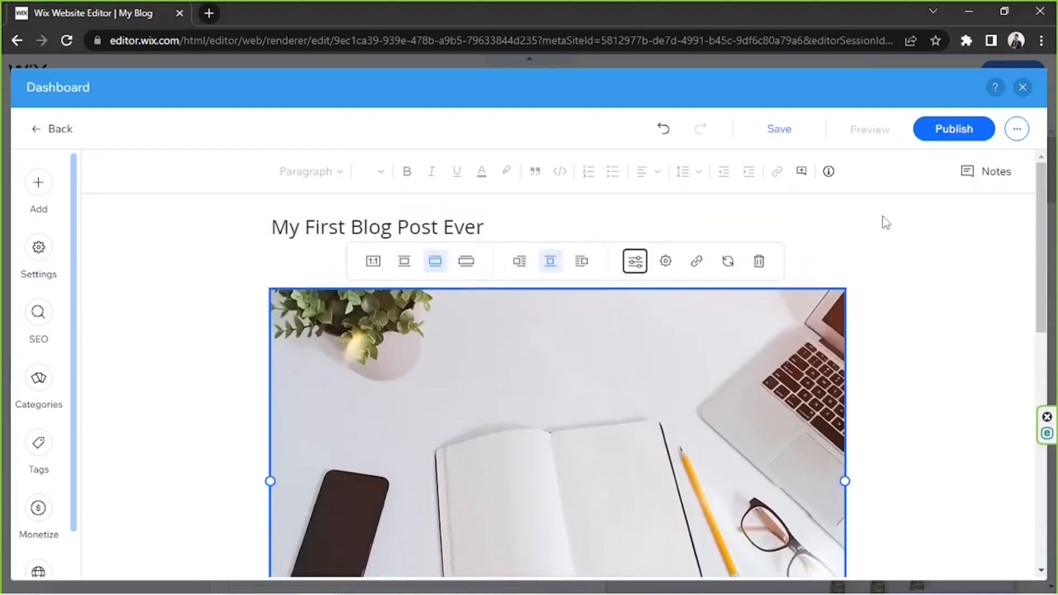
scroll(886, 223, down, 10)
scroll(885, 222, up, 10)
mouse_move(783, 133)
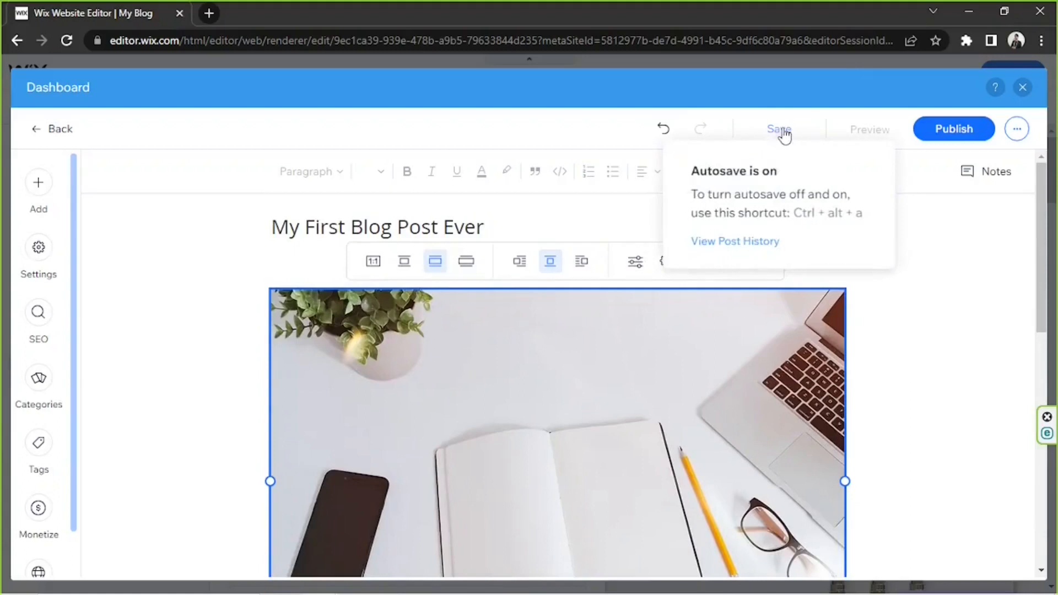
click(785, 135)
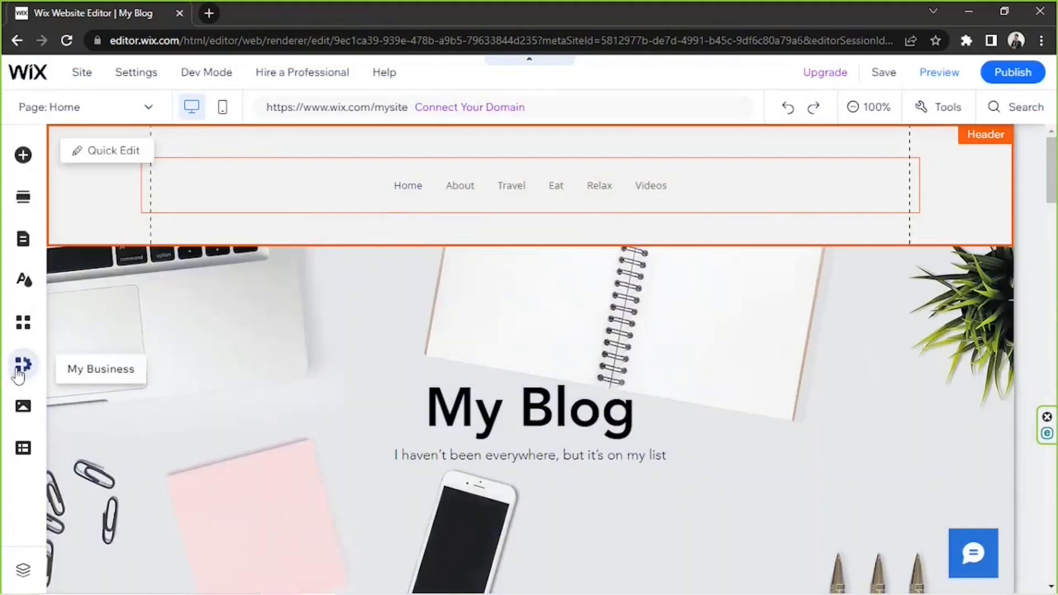
Open the blog management dashboard from the site editor and show the draft posts.
click(23, 365)
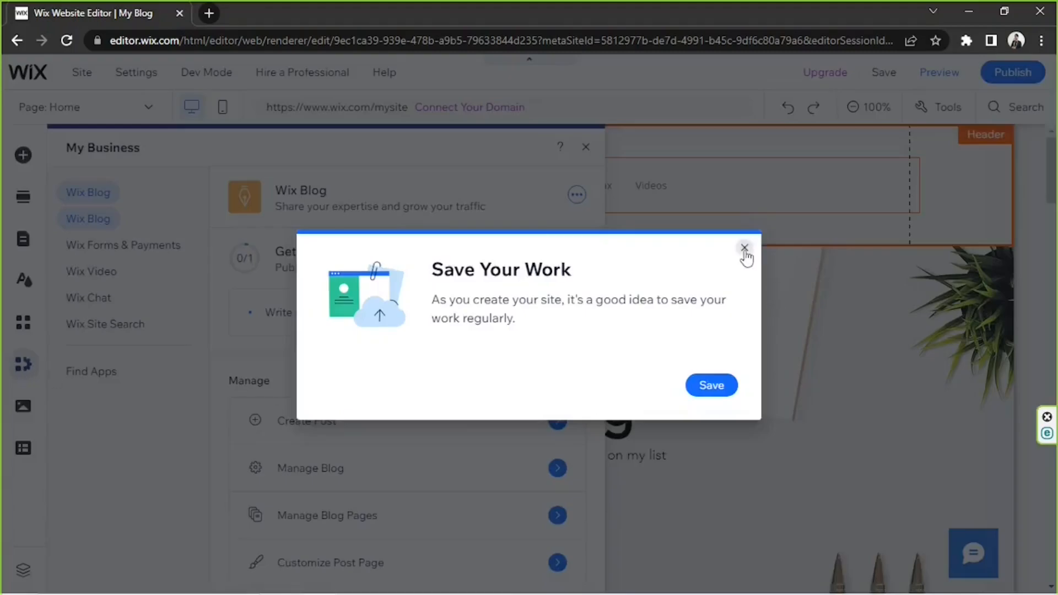
click(744, 248)
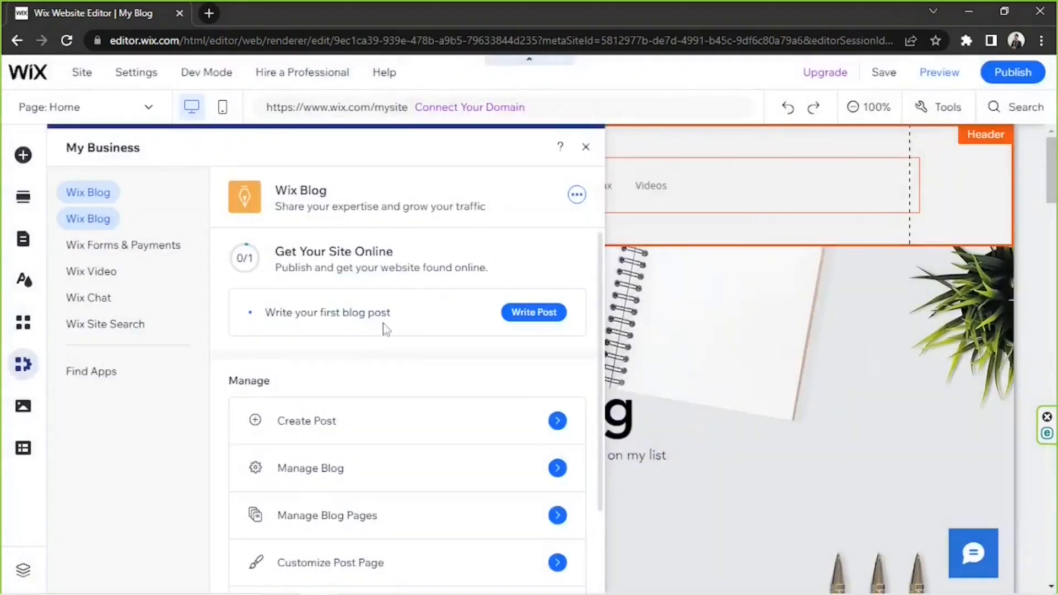
click(336, 472)
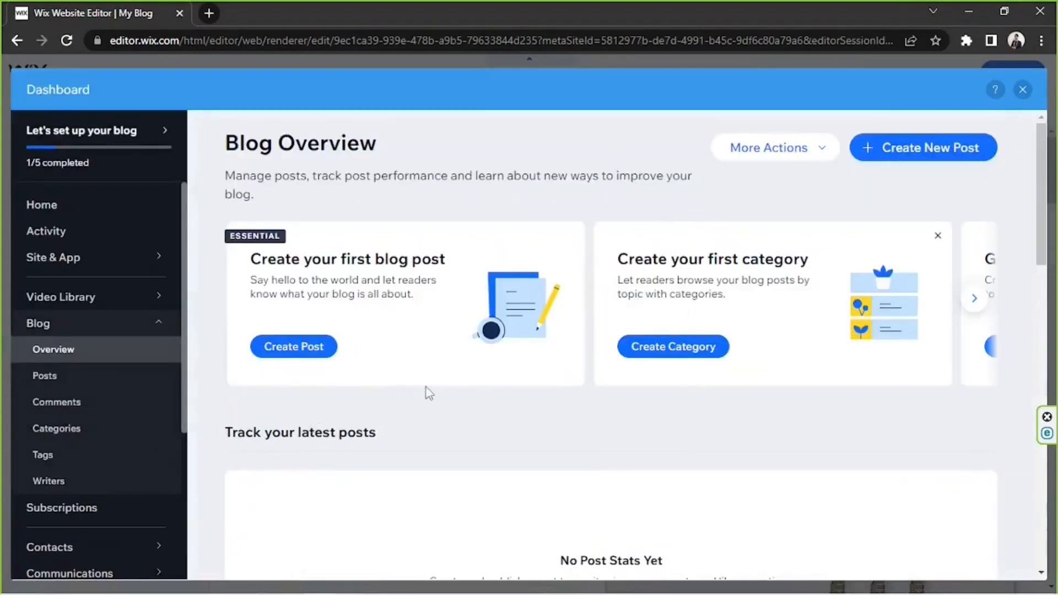
click(58, 382)
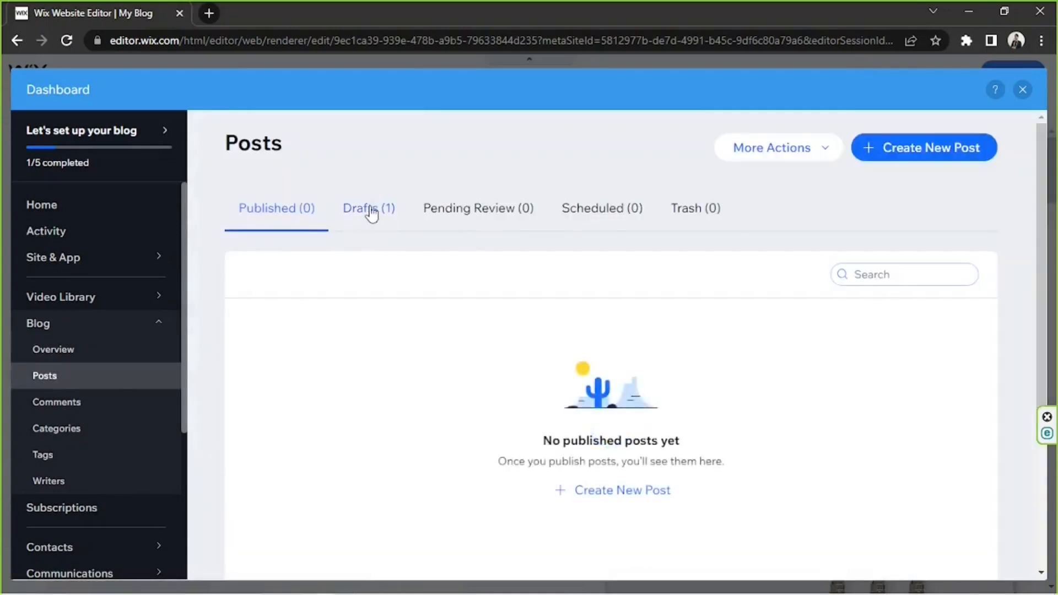
click(372, 214)
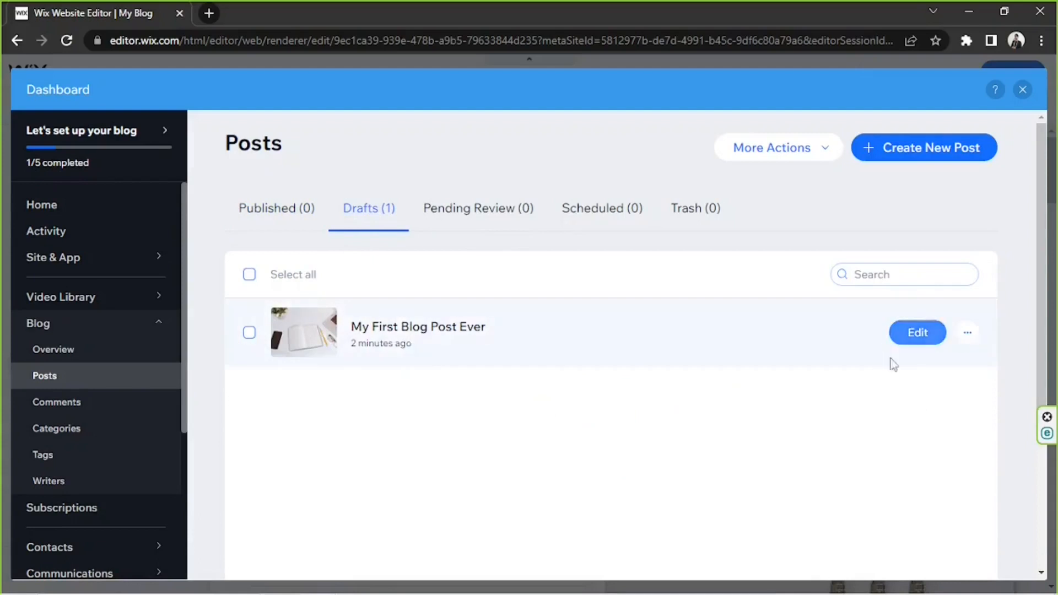
click(970, 336)
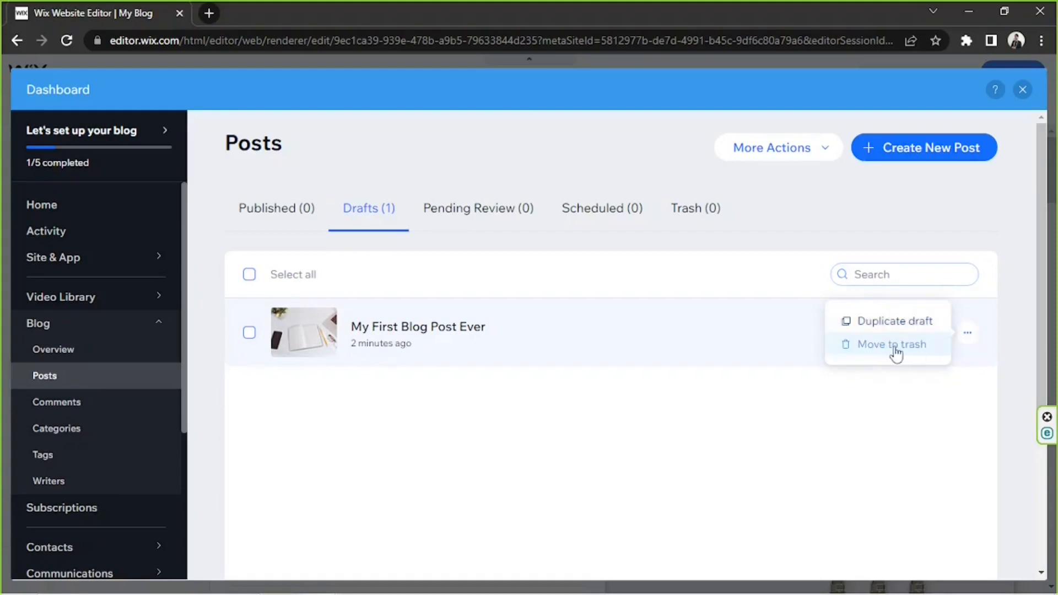
click(820, 389)
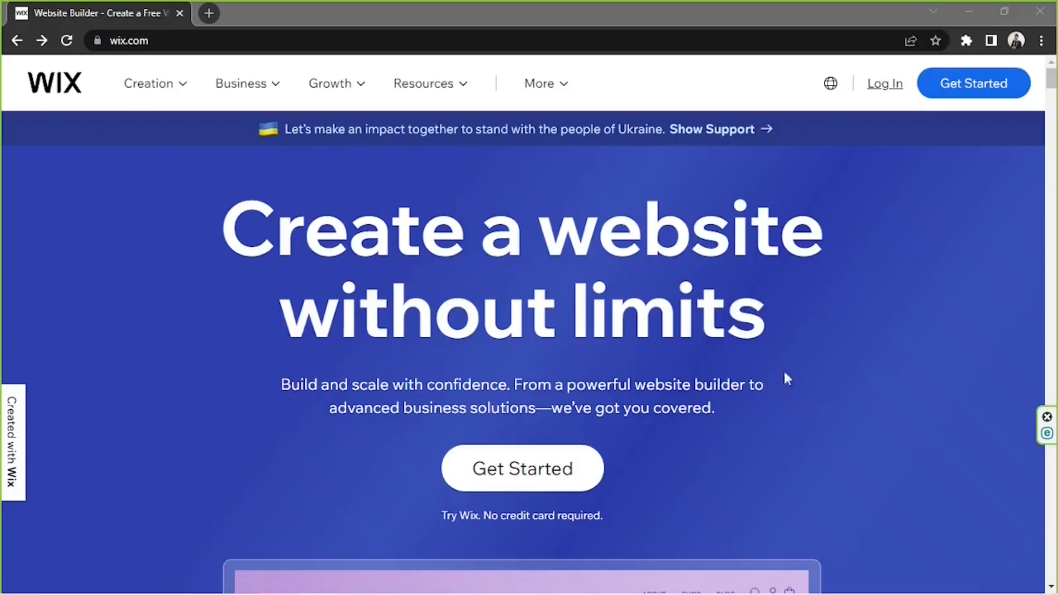
click(266, 41)
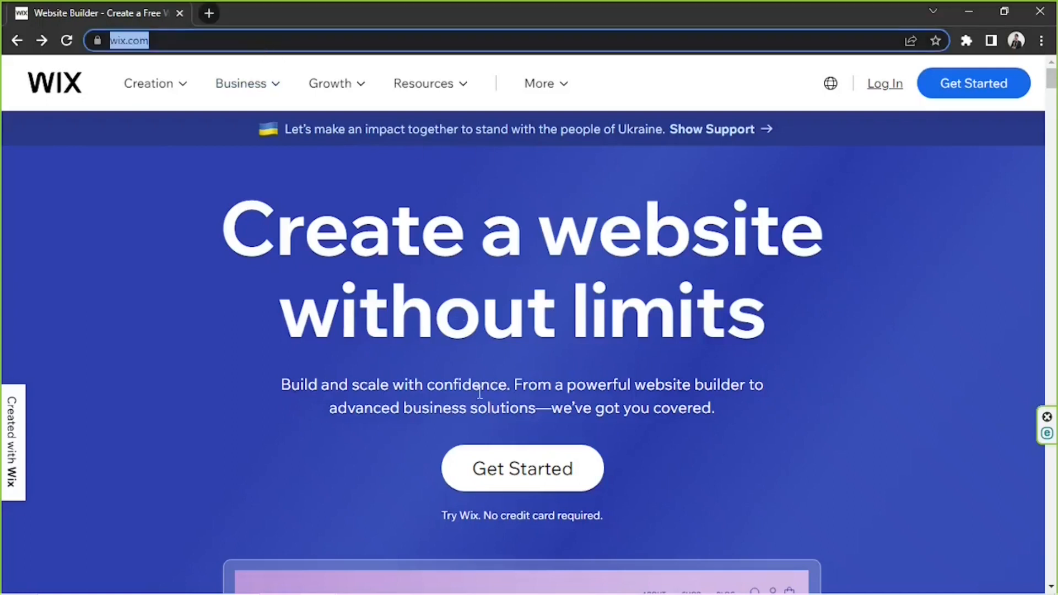
click(747, 392)
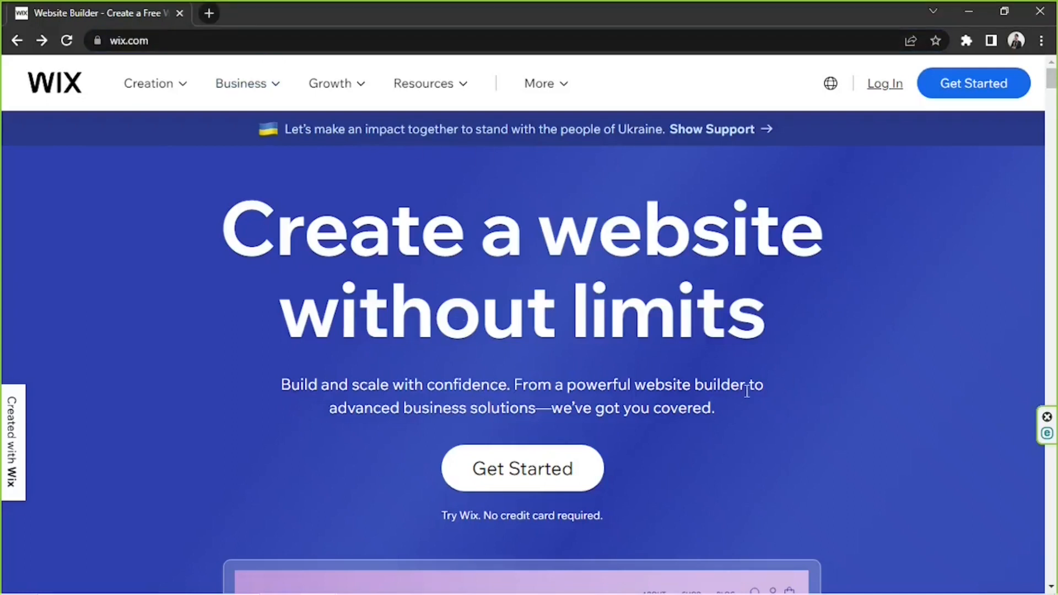
Start creating a new Wix website for myself, my business or a friend, and set its kind to Blog.
click(537, 484)
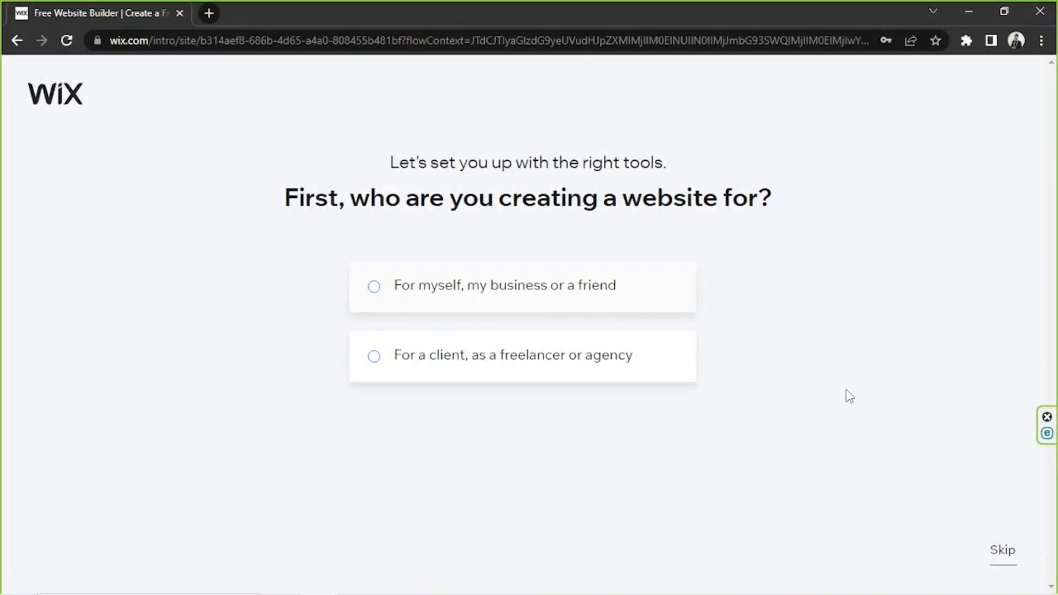
click(634, 292)
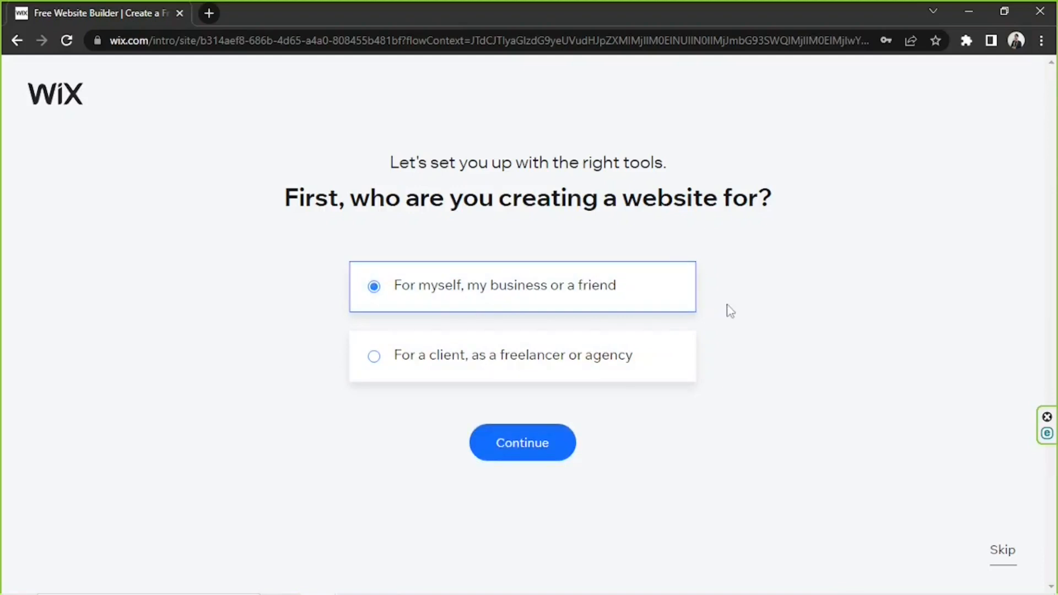
click(546, 443)
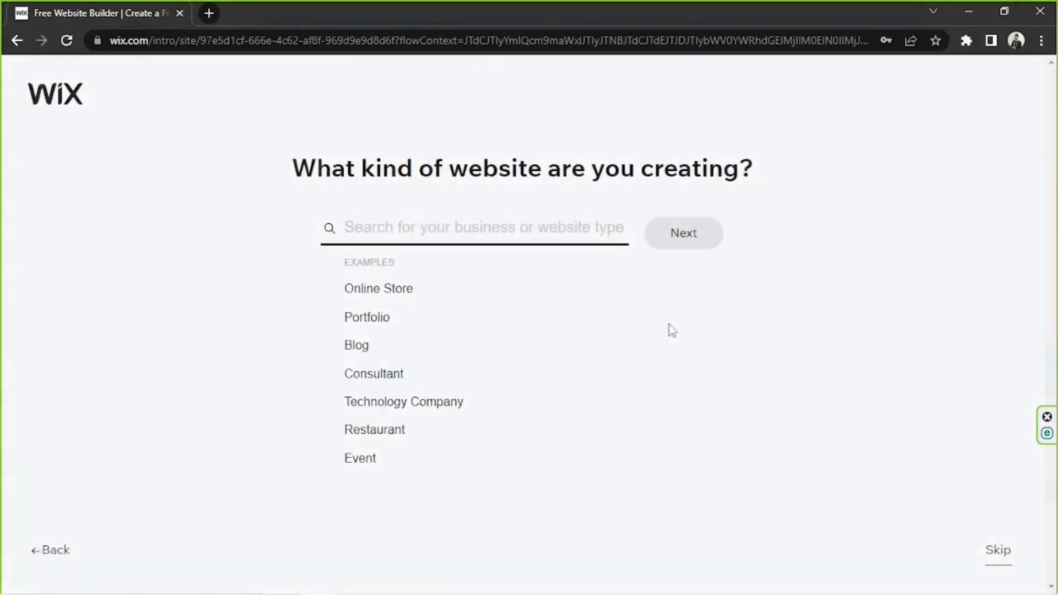
click(353, 353)
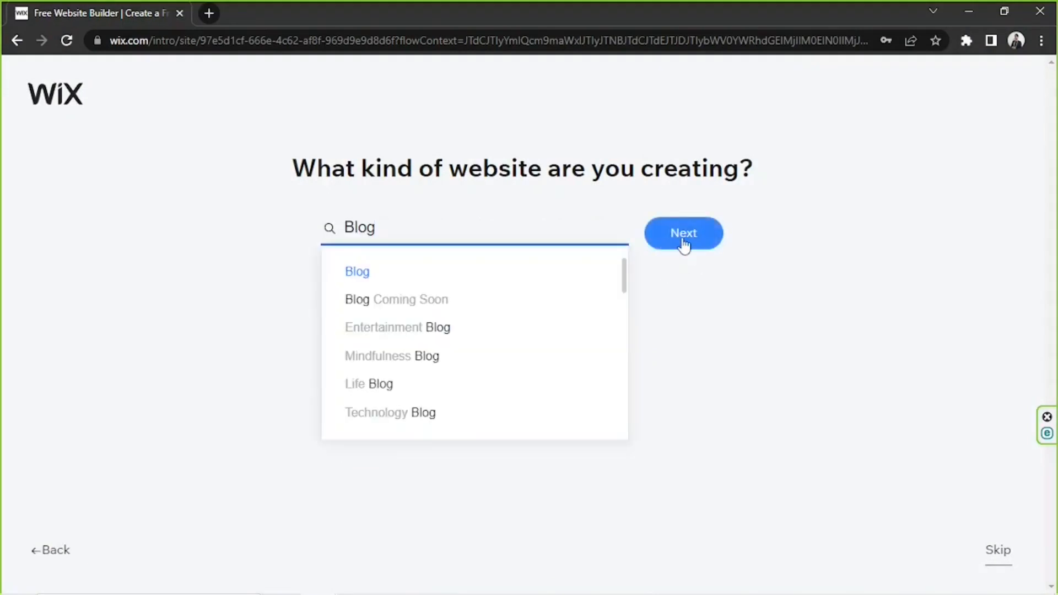
click(685, 245)
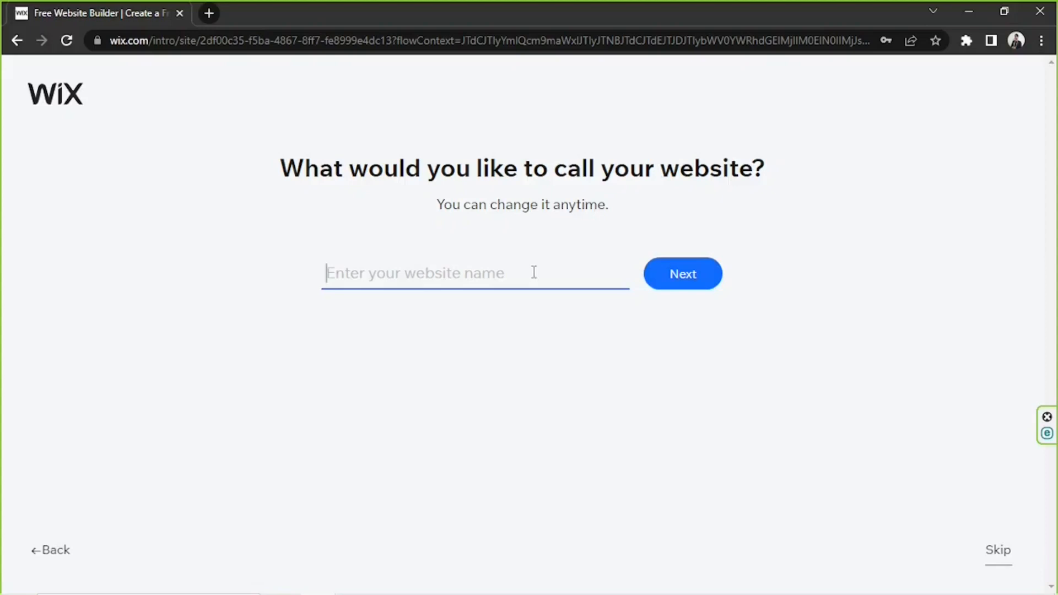
Name the website My Blog and leave the Chat feature out of the additions to the site.
text(My )
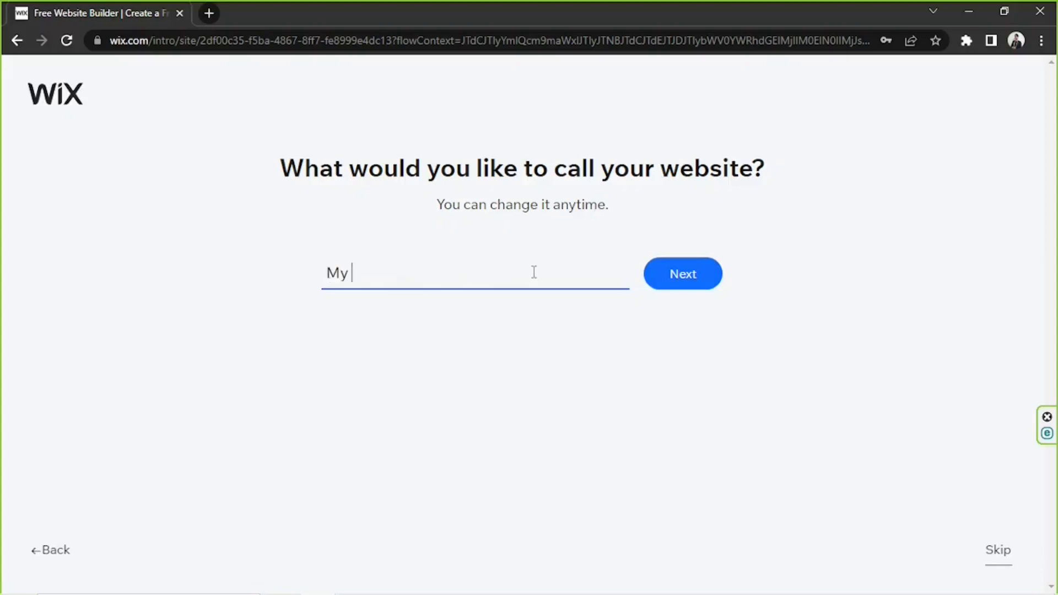
text(Blog)
click(700, 282)
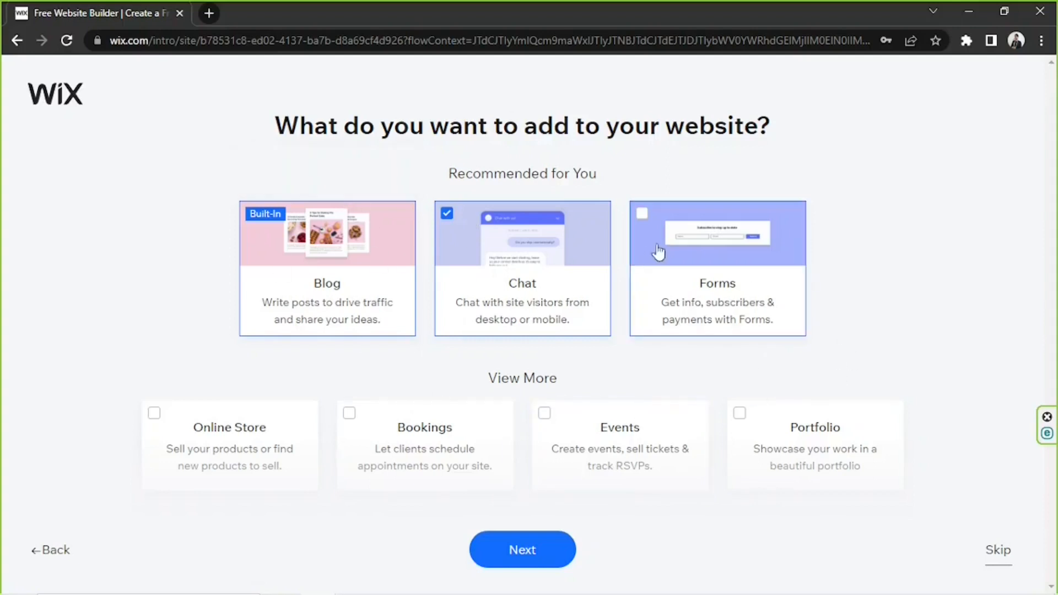
click(451, 218)
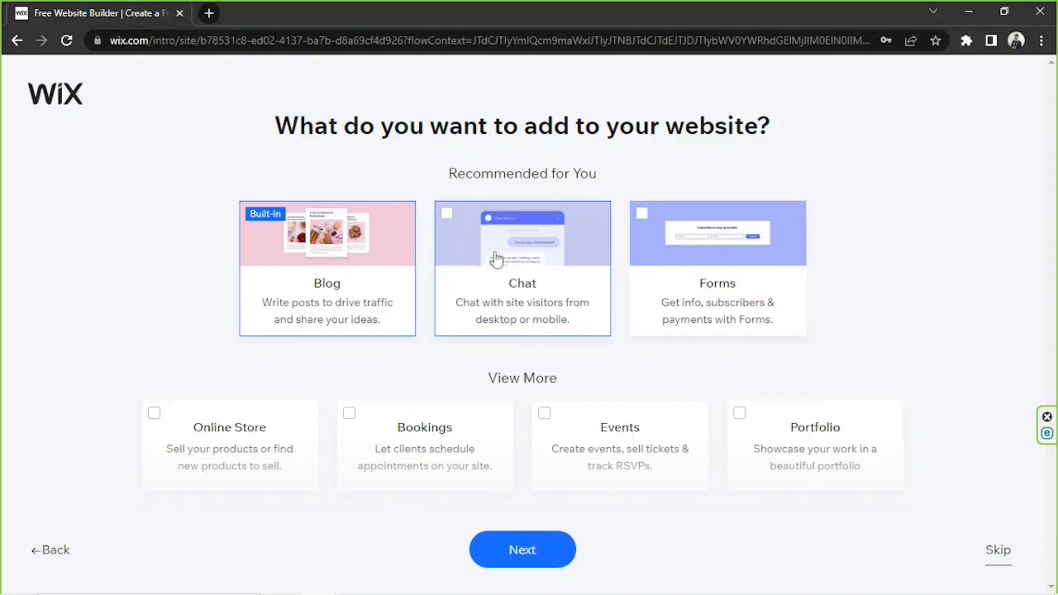
click(530, 552)
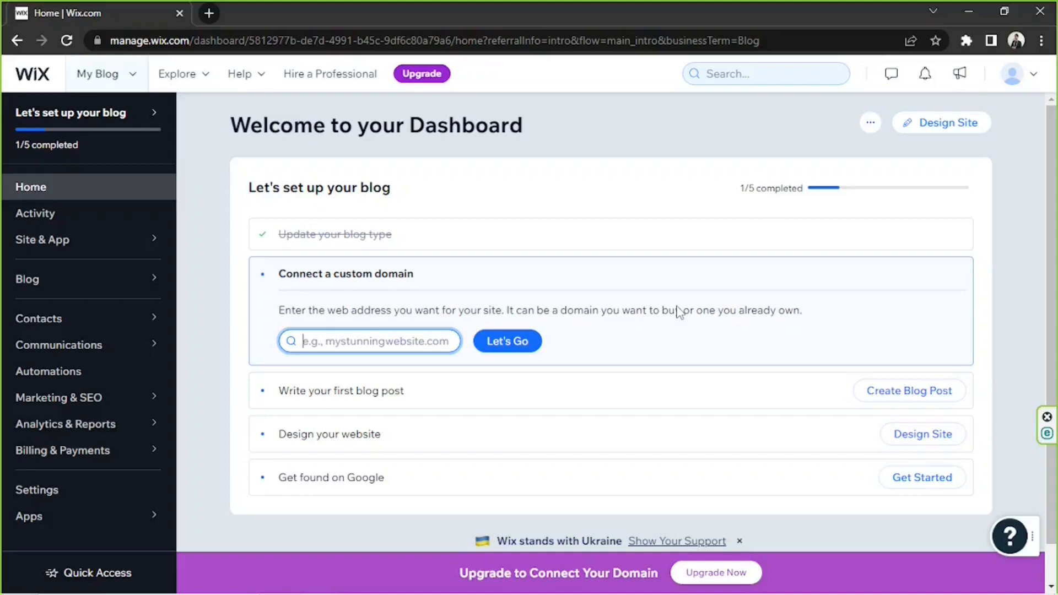
Choose to design the site by customizing a designed template and browse the blog templates.
click(948, 124)
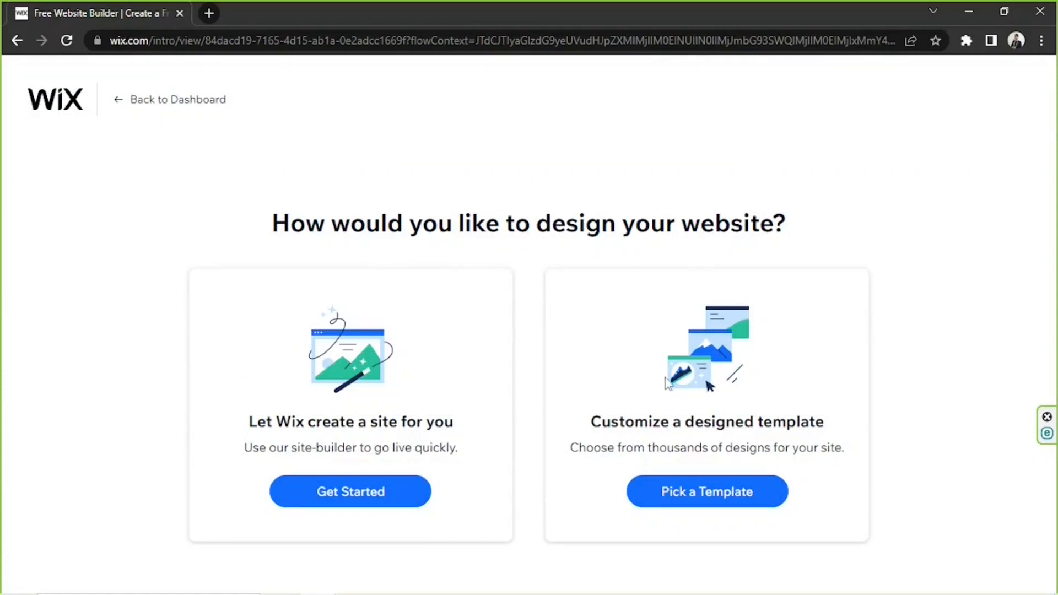
click(699, 495)
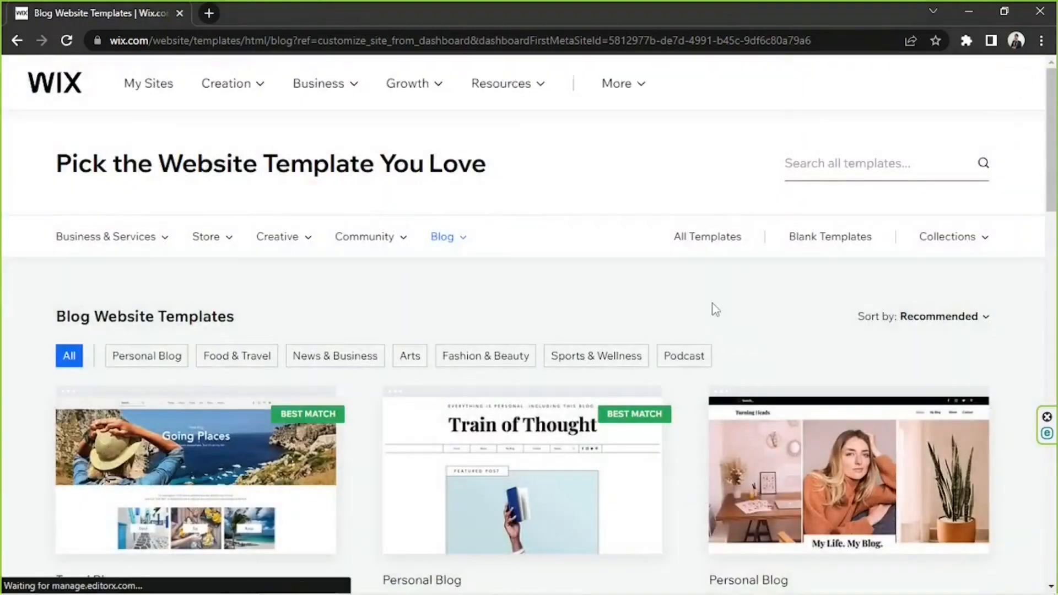
scroll(713, 305, down, 4)
scroll(712, 304, down, 7)
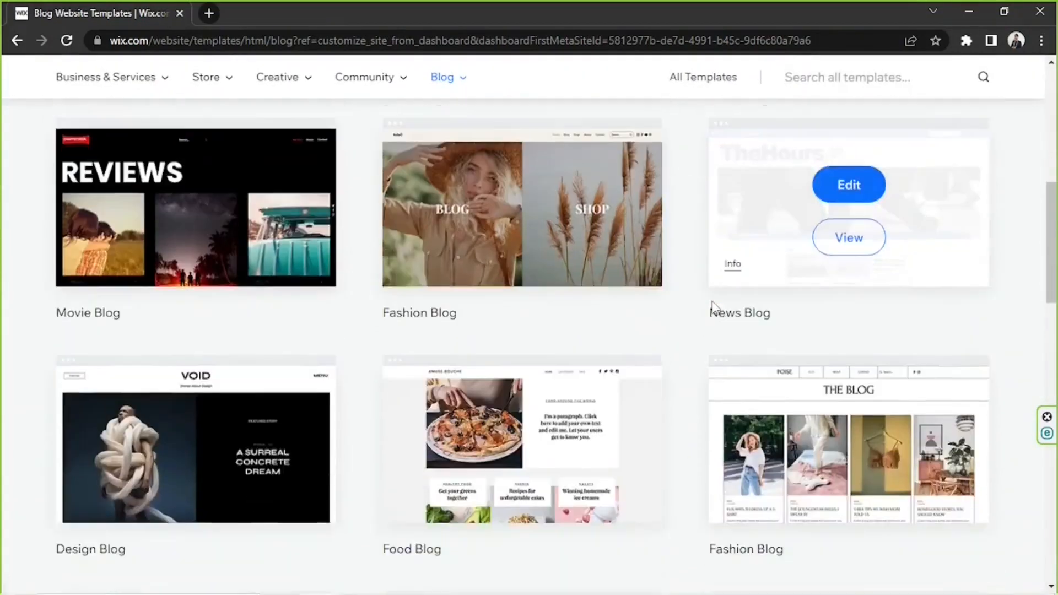
scroll(713, 307, up, 11)
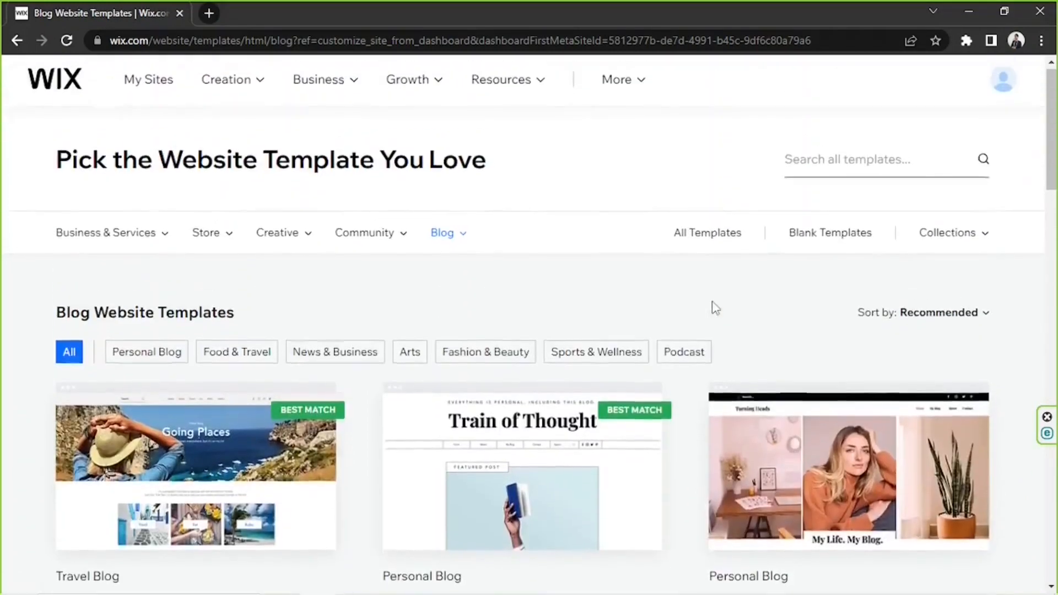
Browse the blank website templates.
click(852, 169)
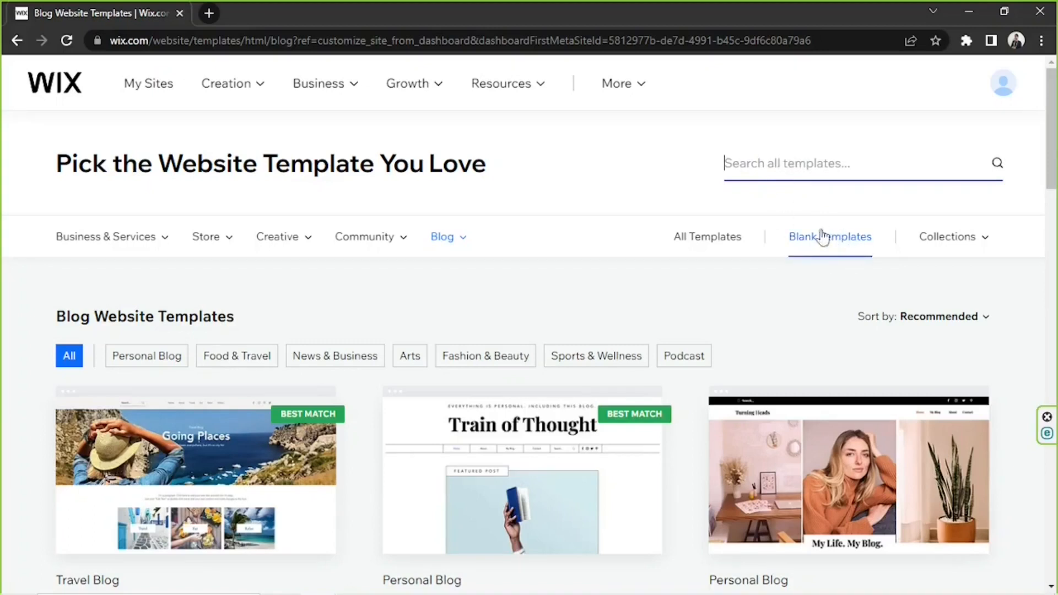
click(842, 236)
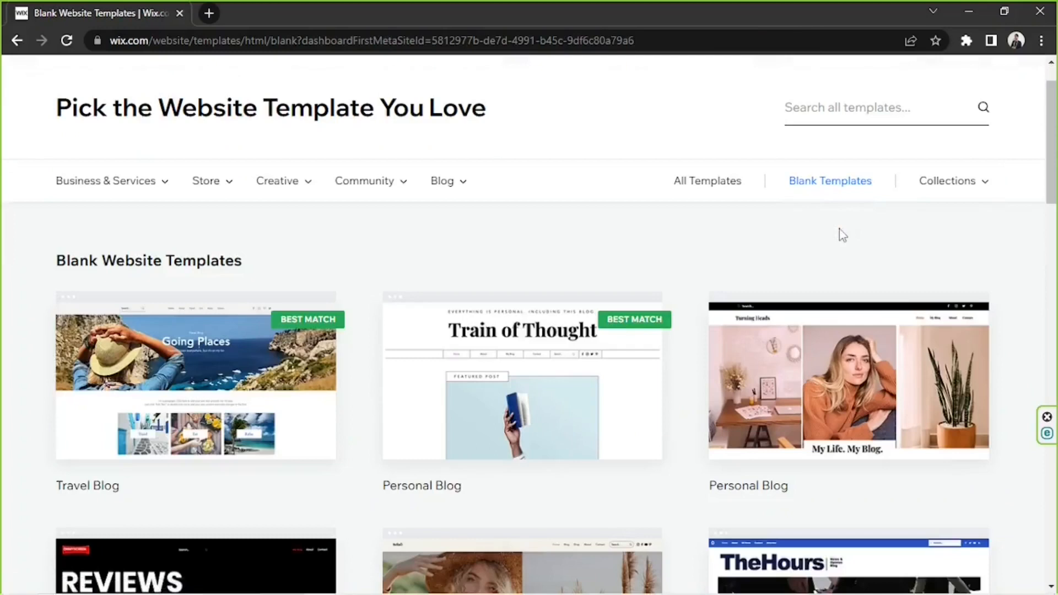
drag(1054, 177, 1056, 140)
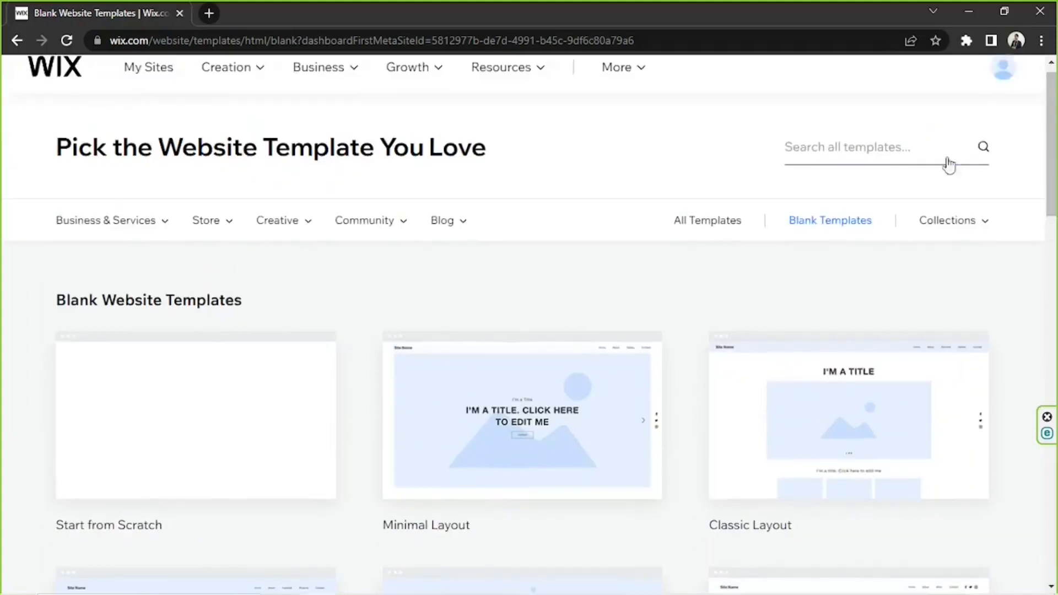
Search all website templates for "blog" and open the Travel Blog template for editing.
click(728, 216)
click(853, 118)
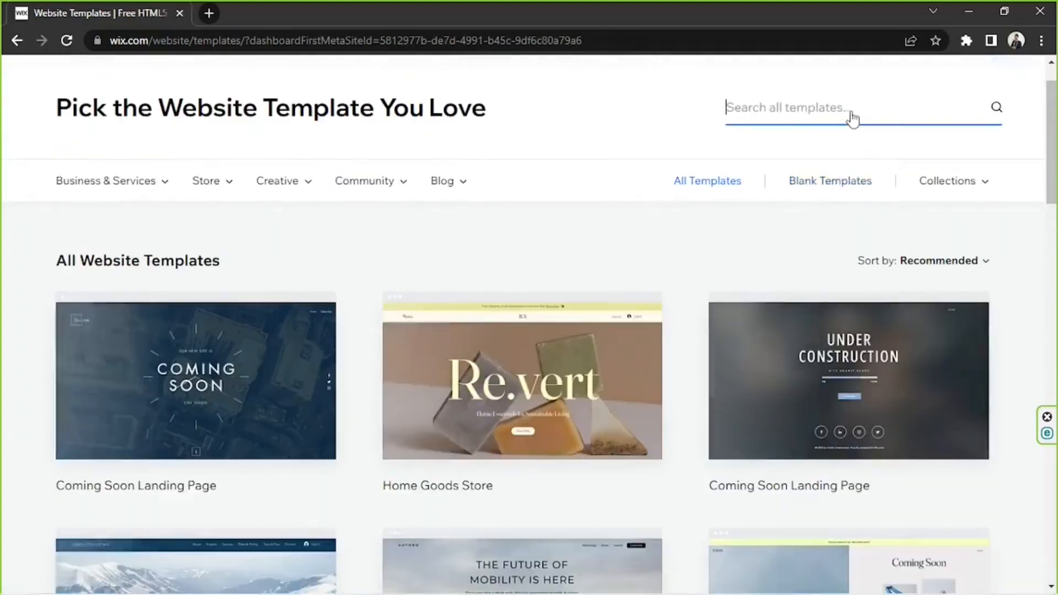
text(bo)
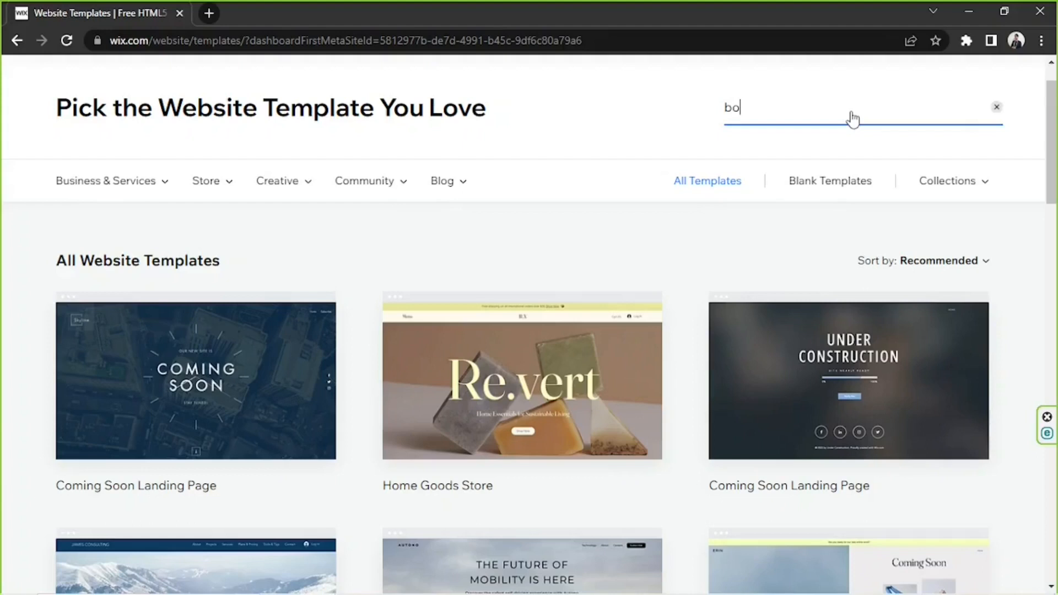
text(log)
key(Return)
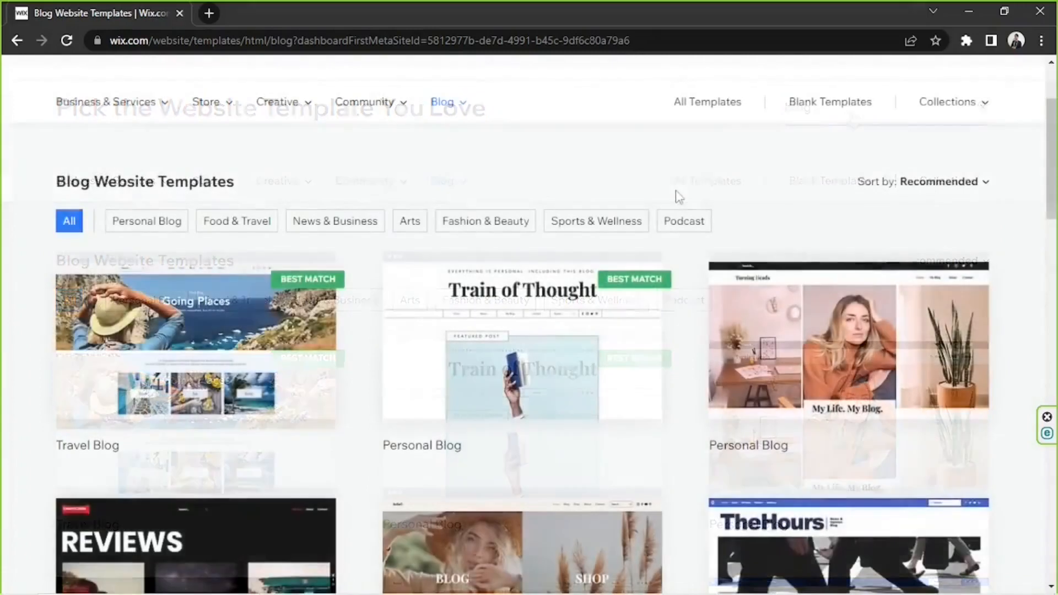
mouse_move(244, 329)
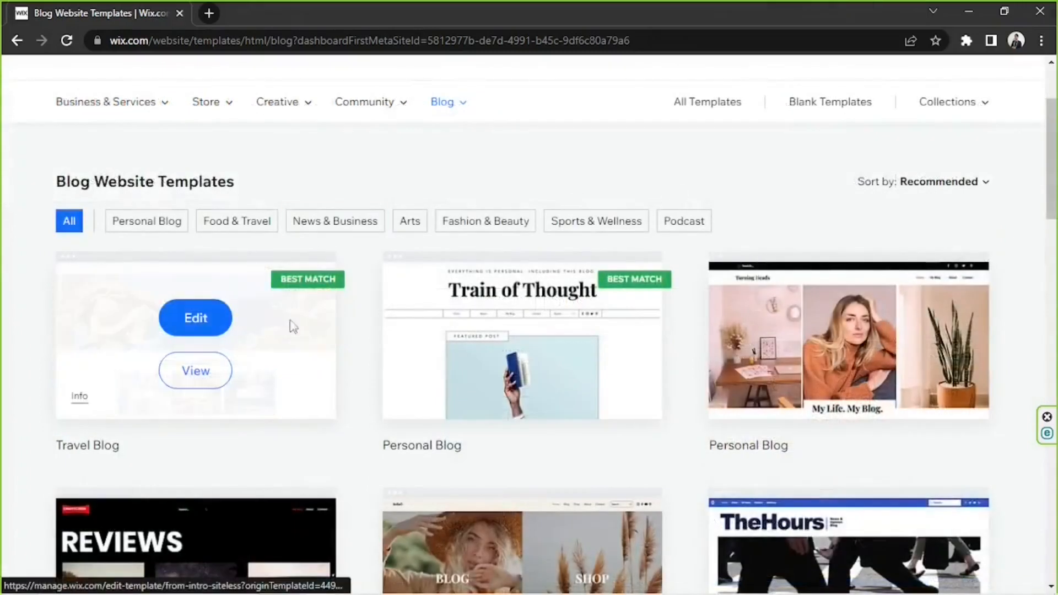
click(203, 317)
Dismiss the AI site content dialog and the introduction to the editor's tools.
mouse_move(738, 306)
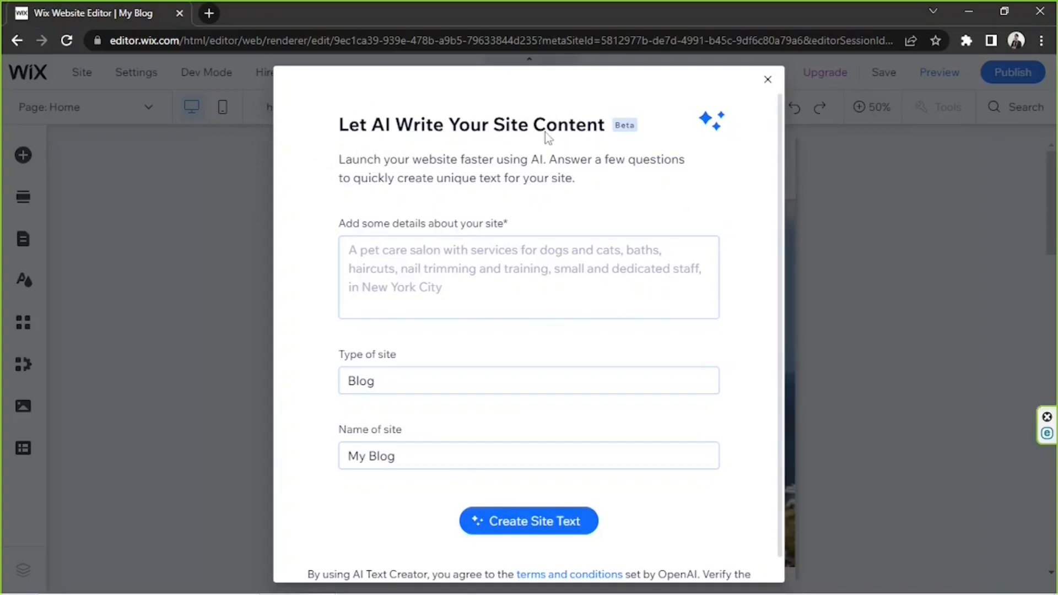
click(768, 82)
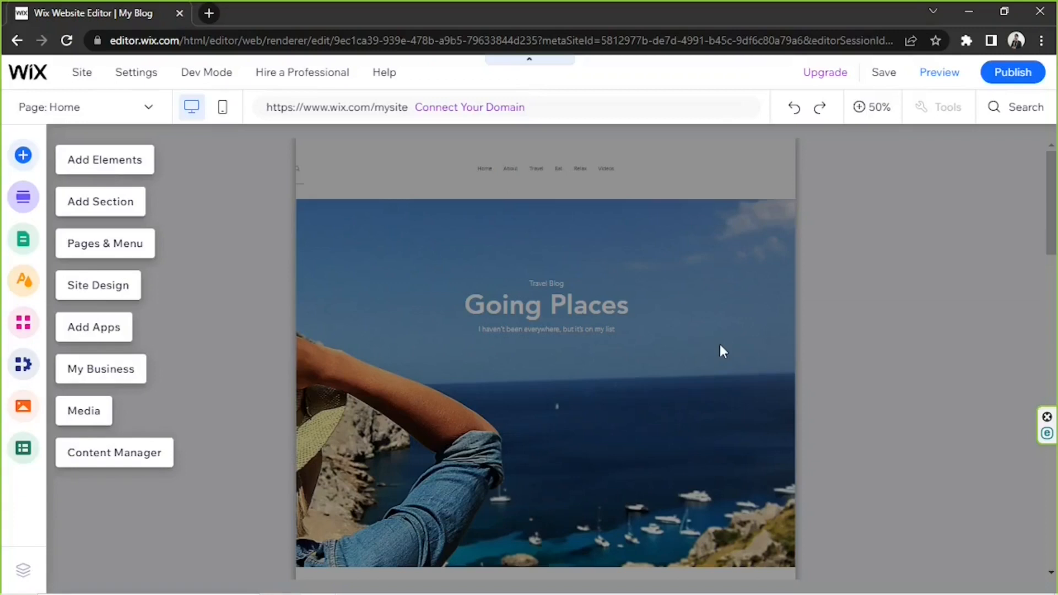
click(768, 331)
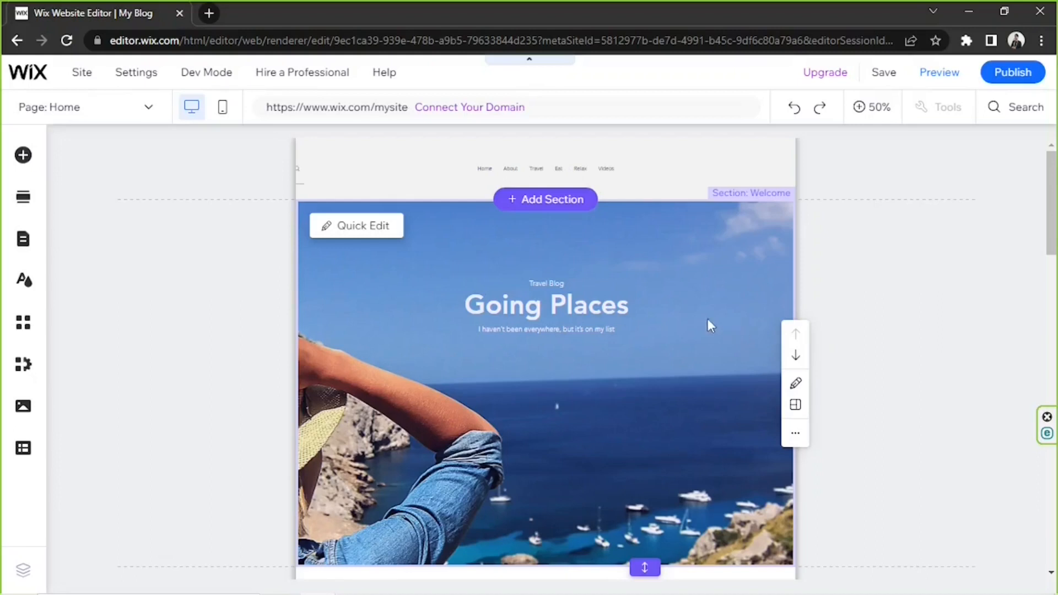
Upload the images pexels-dominika-roseclay-1036848 and pexels-jeshootscom-442574 from the Wix Sample Media folder to the site files.
click(32, 411)
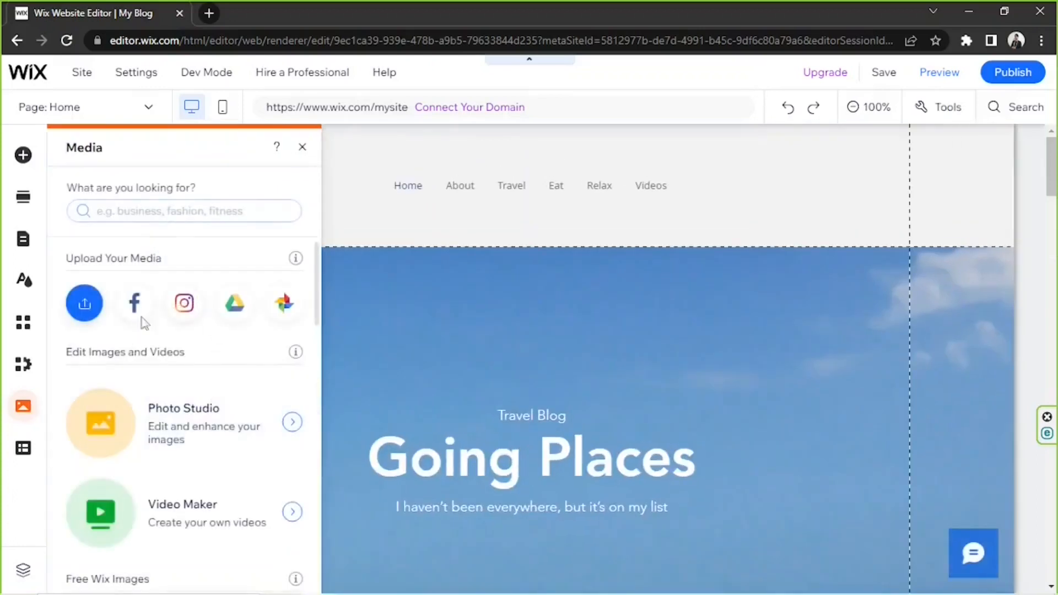
click(84, 305)
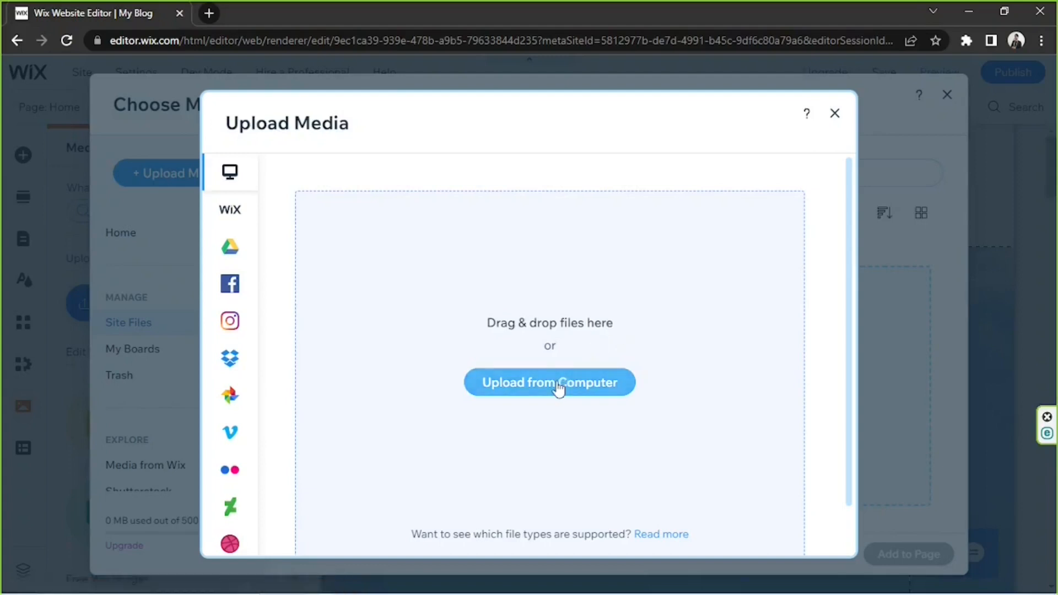
click(559, 388)
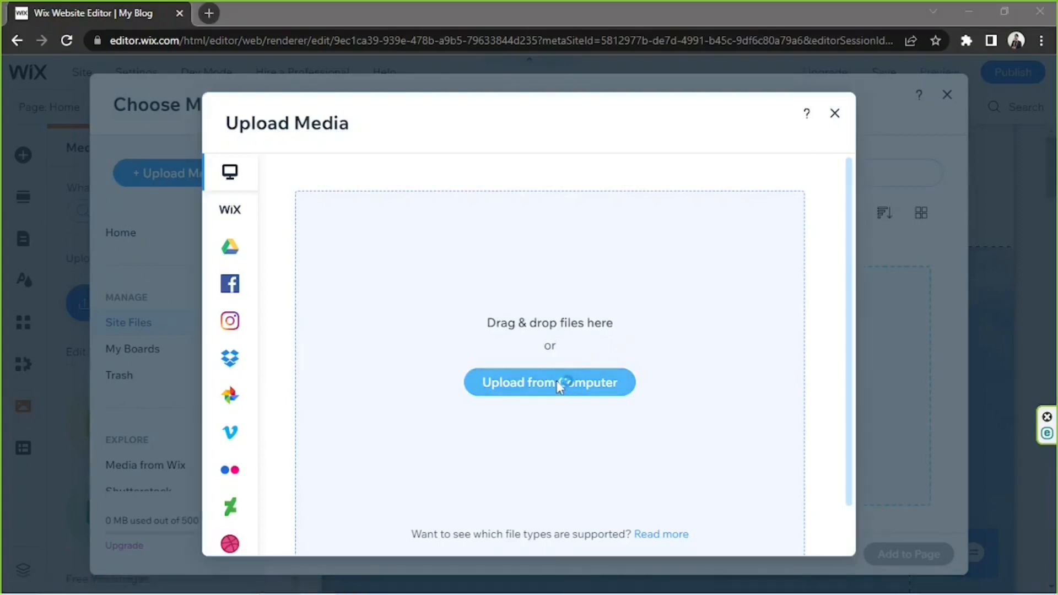
drag(423, 320, 184, 149)
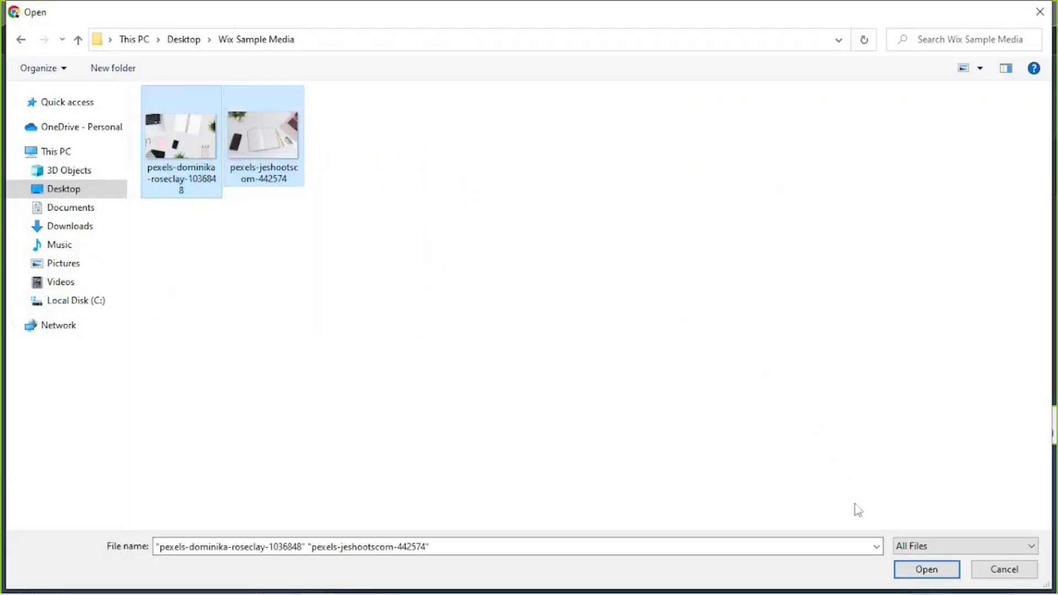
click(915, 568)
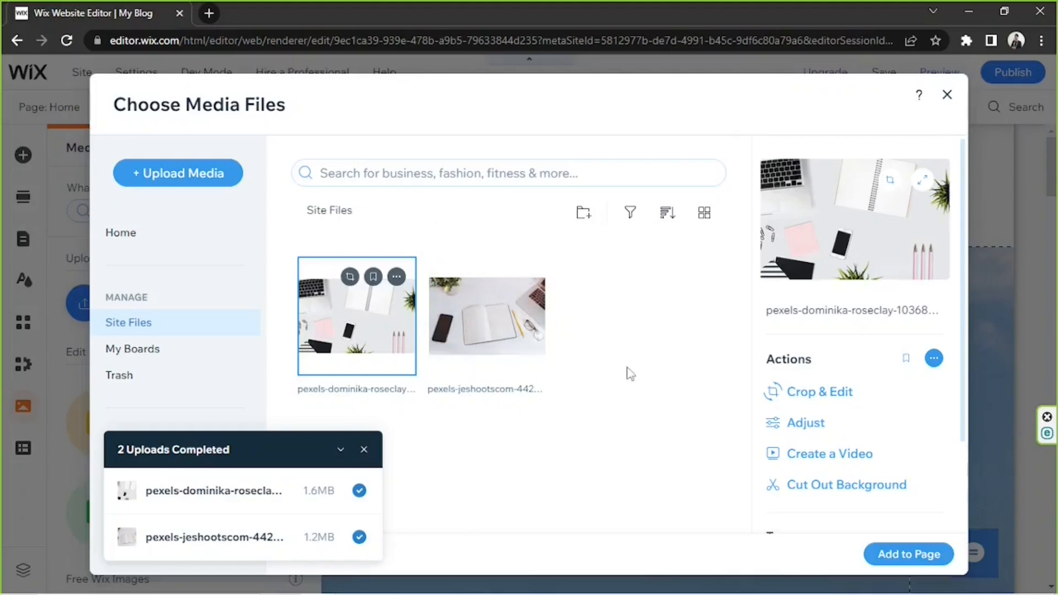
click(948, 97)
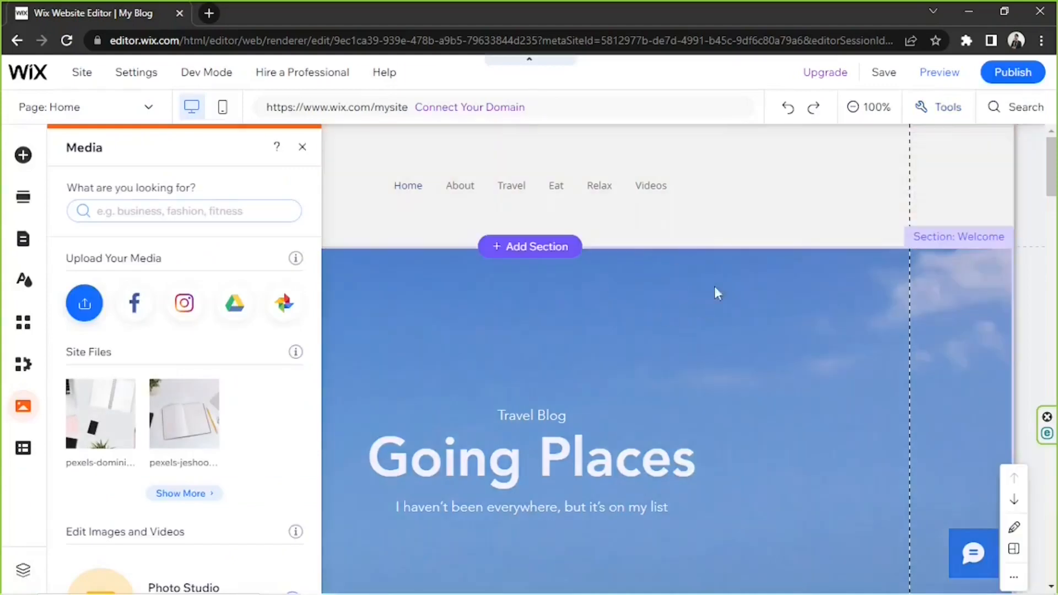
Replace the "Going Places" heading in the Welcome section with "My Blog".
click(576, 465)
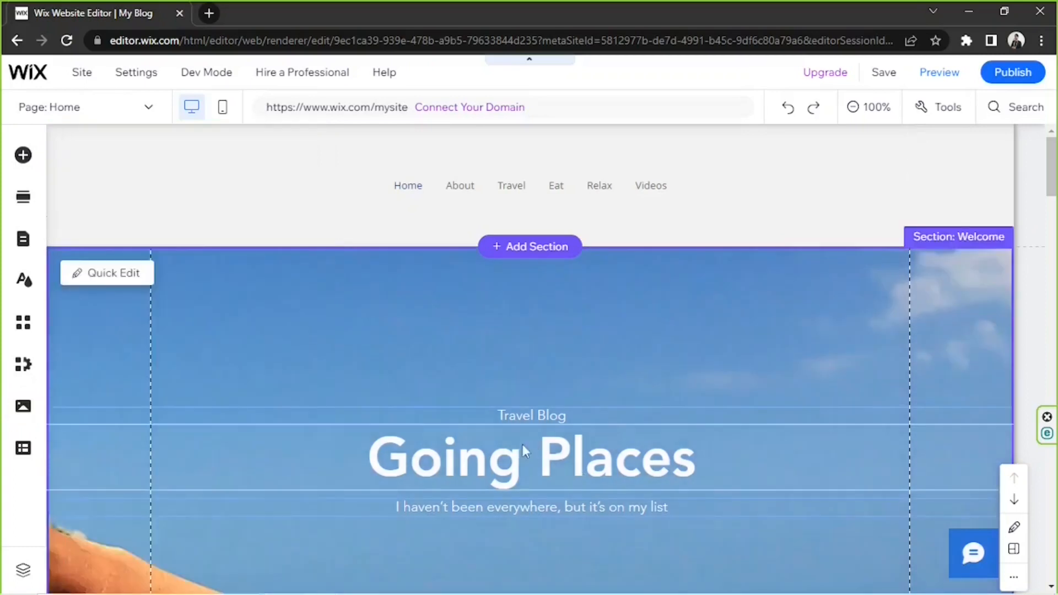
scroll(518, 436, down, 2)
click(518, 389)
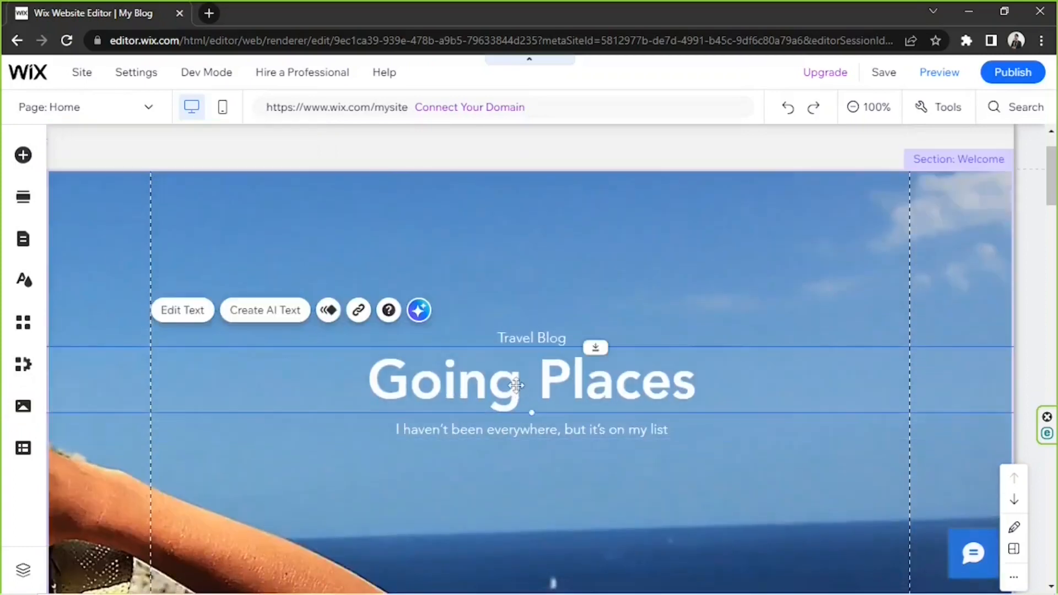
double_click(517, 384)
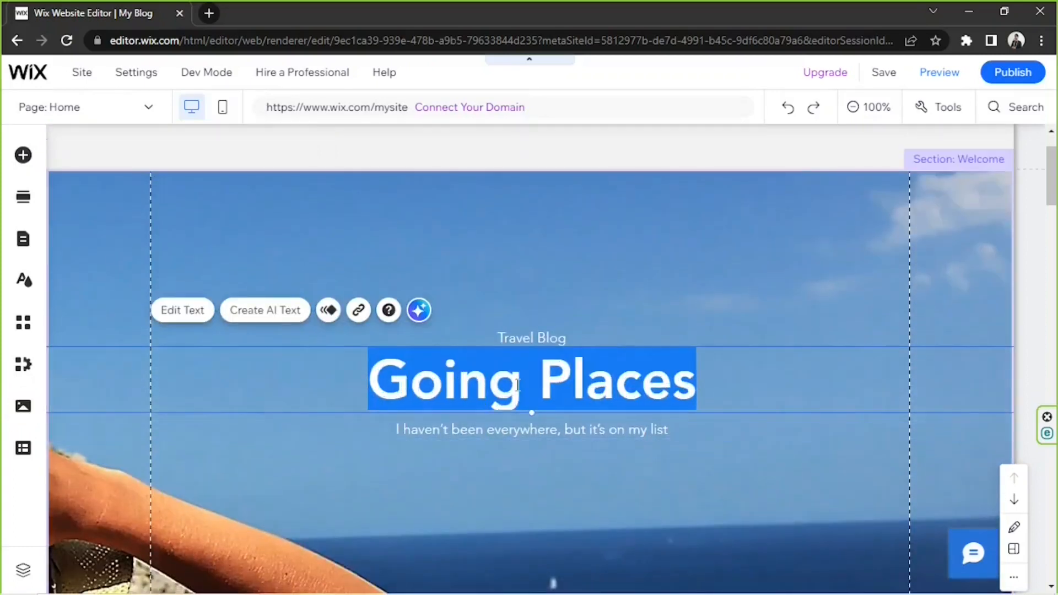
text(My M)
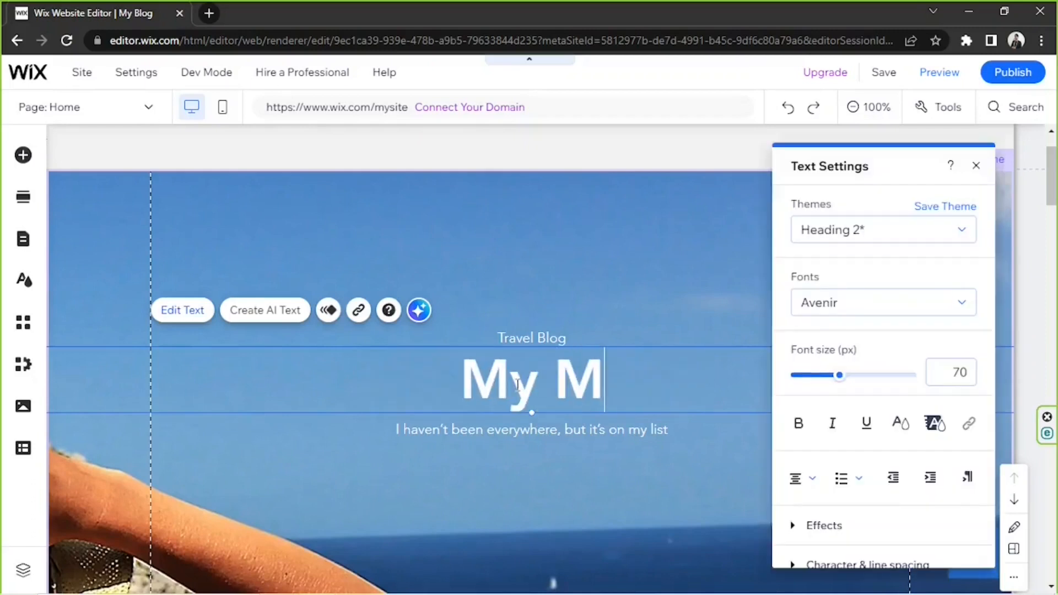
key(BackSpace)
text(Blog)
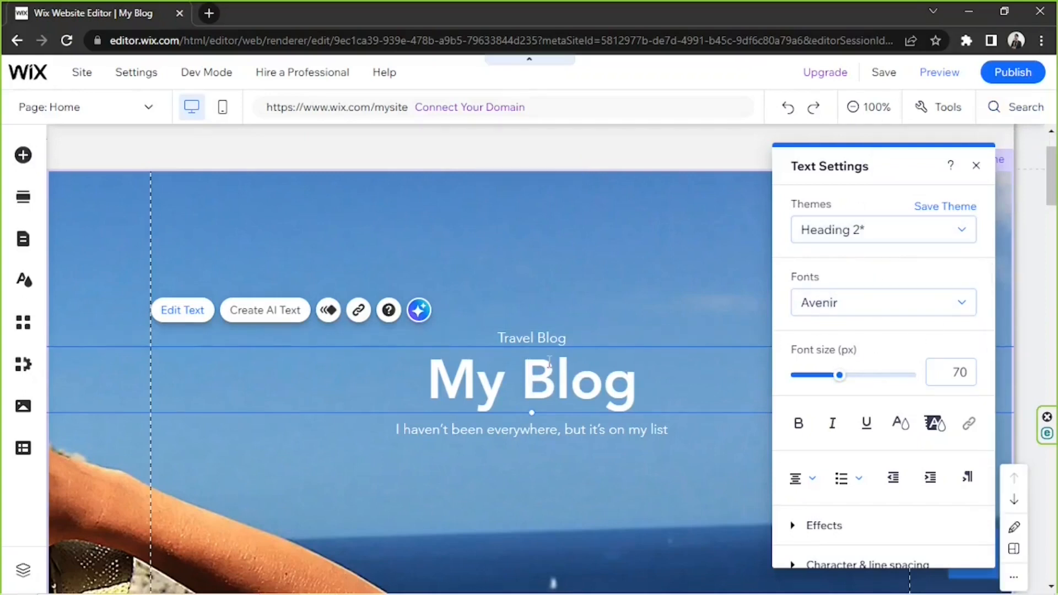
Examine the heading's text settings, including effects, character and line spacing, vertical text, and SEO and accessibility.
drag(665, 376, 390, 377)
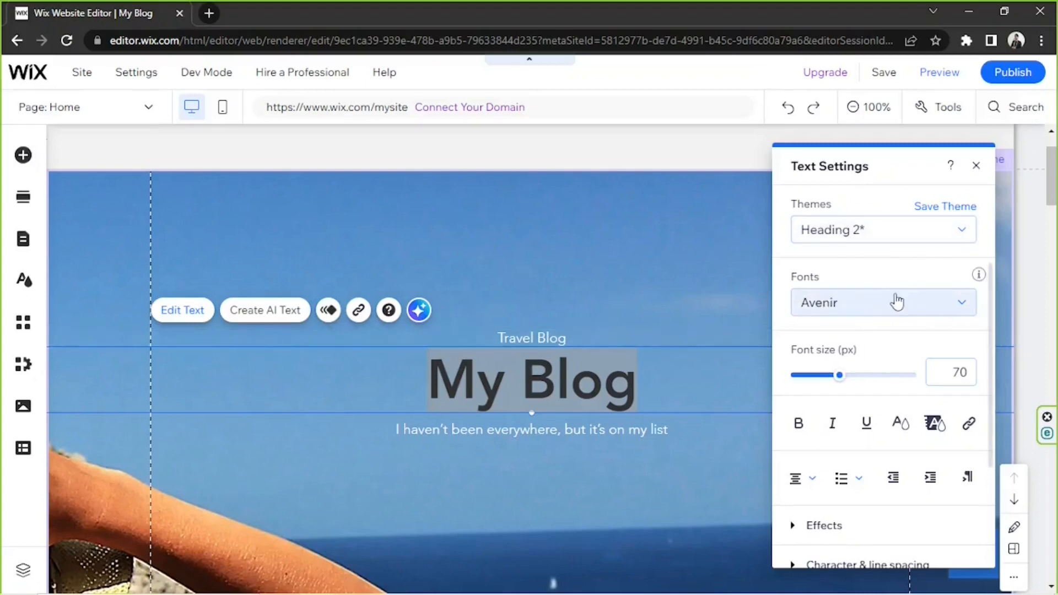
scroll(895, 299, down, 1)
scroll(896, 298, down, 1)
scroll(898, 295, up, 1)
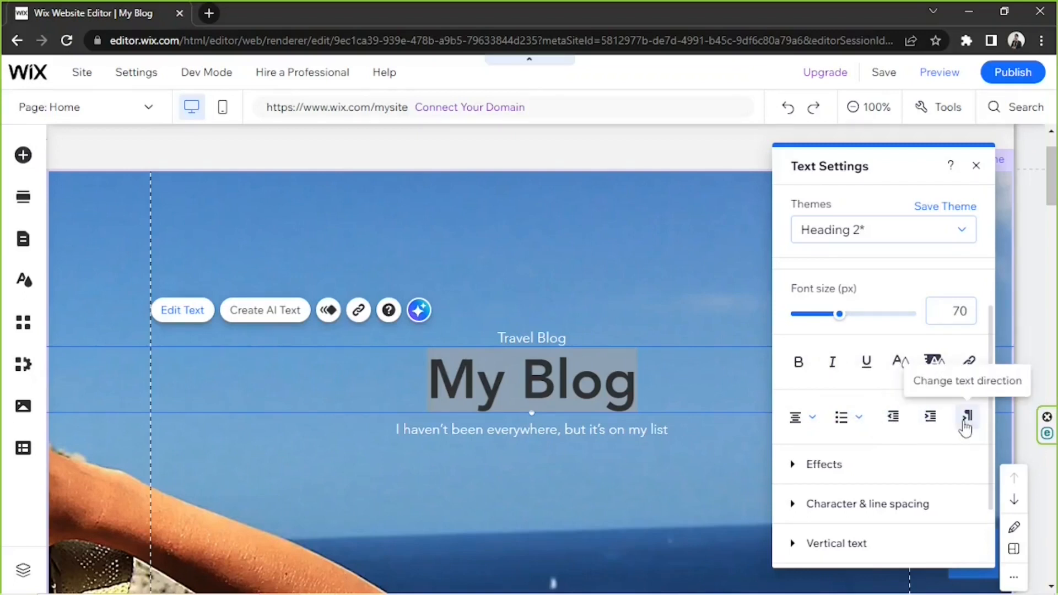
click(879, 465)
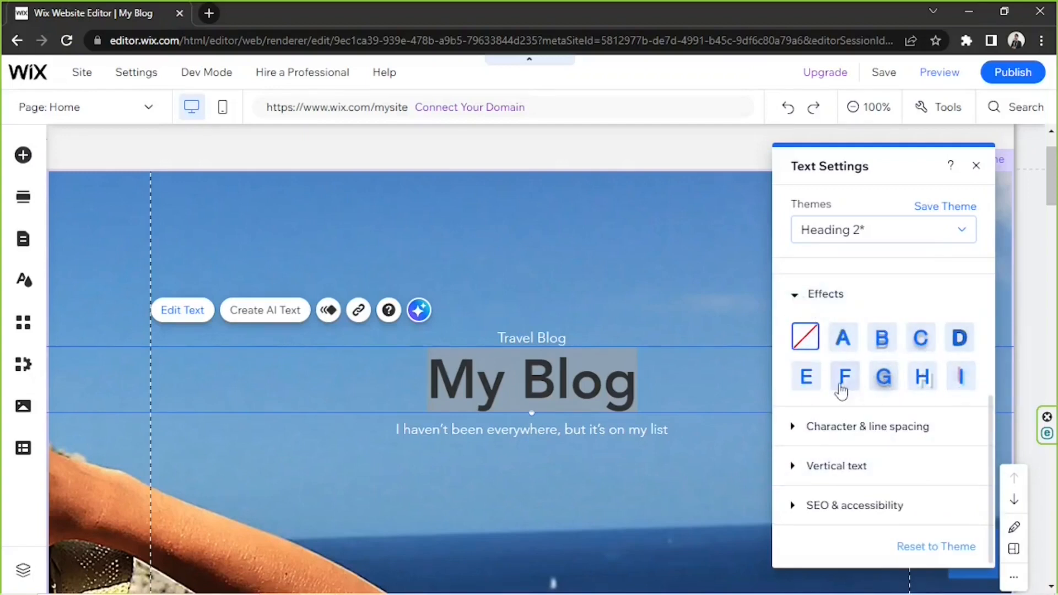
click(836, 424)
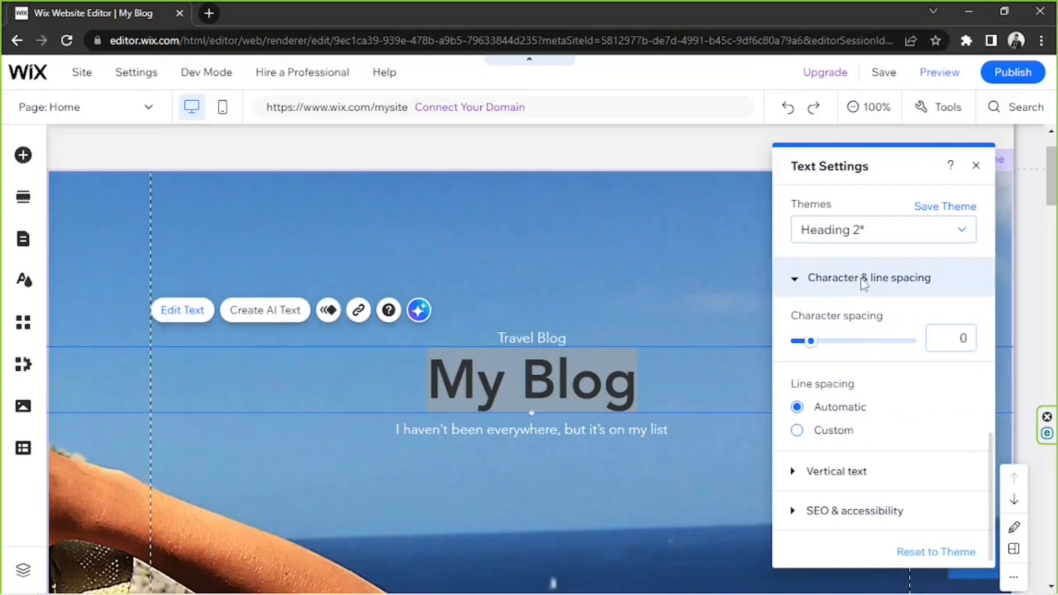
click(839, 475)
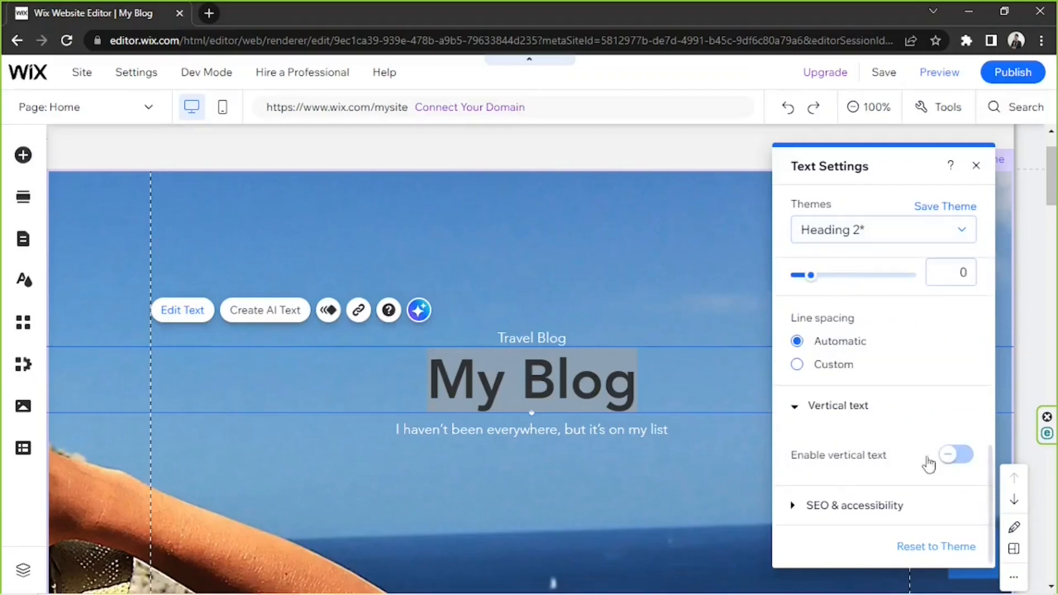
click(854, 414)
click(850, 506)
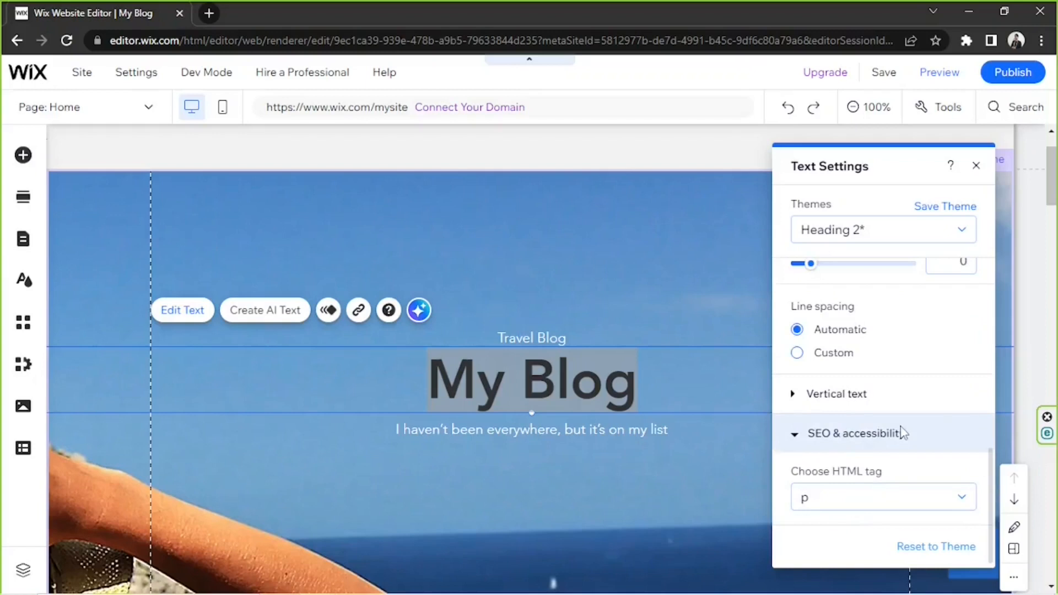
scroll(902, 433, up, 5)
click(976, 165)
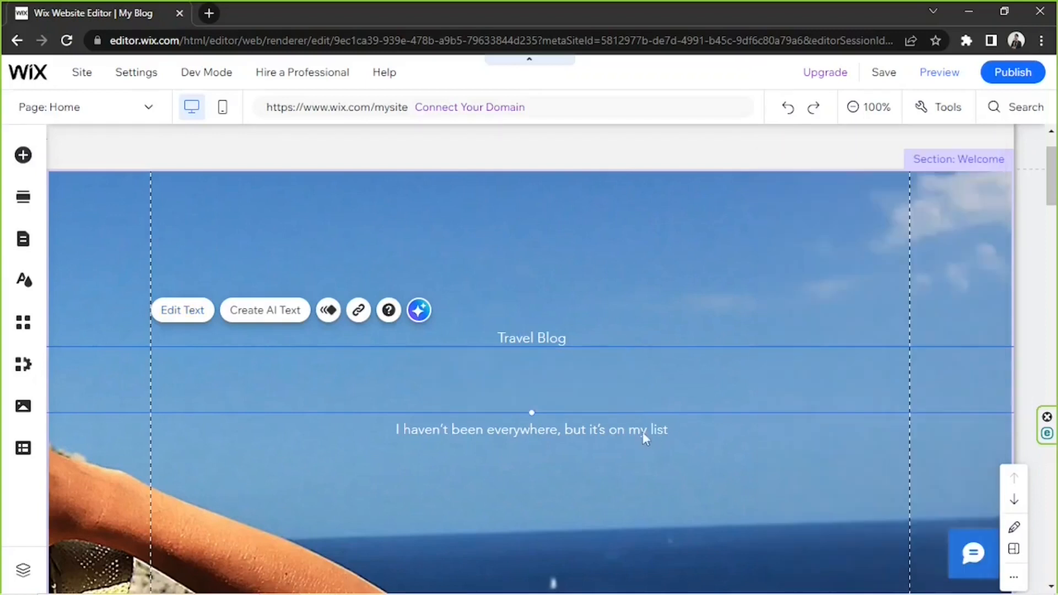
Delete the small "Travel Blog" text above the main heading in the Welcome section.
click(509, 340)
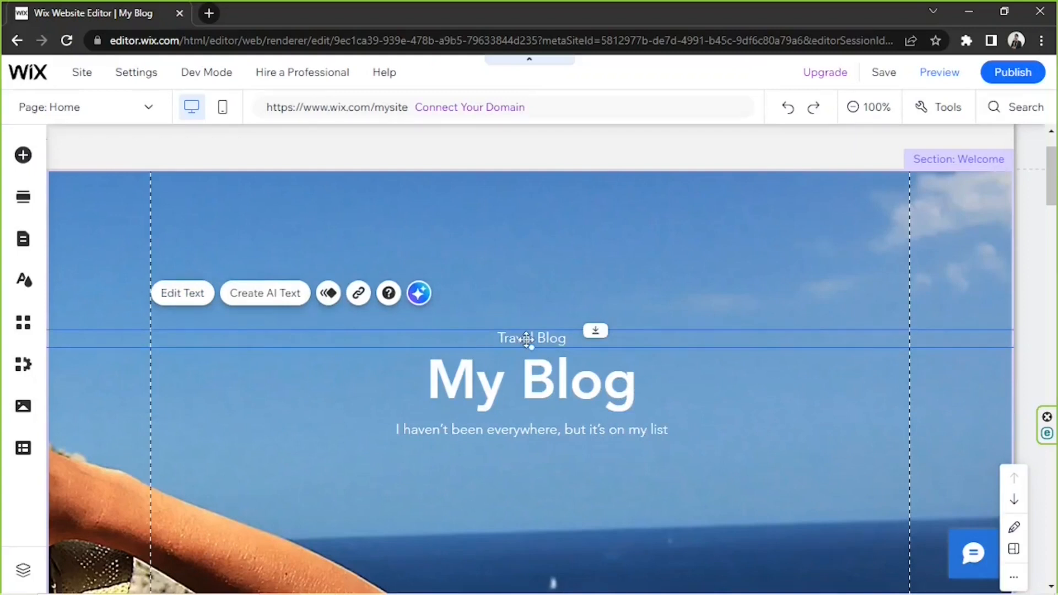
key(Delete)
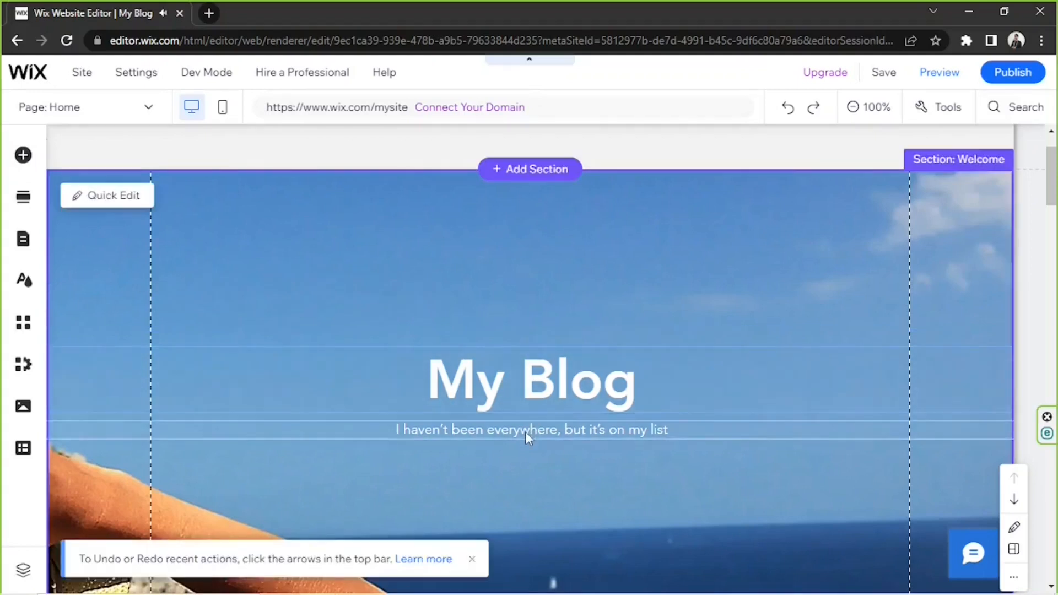
Select the tagline under the heading and review the AI Text Creator options for it without generating text.
double_click(525, 432)
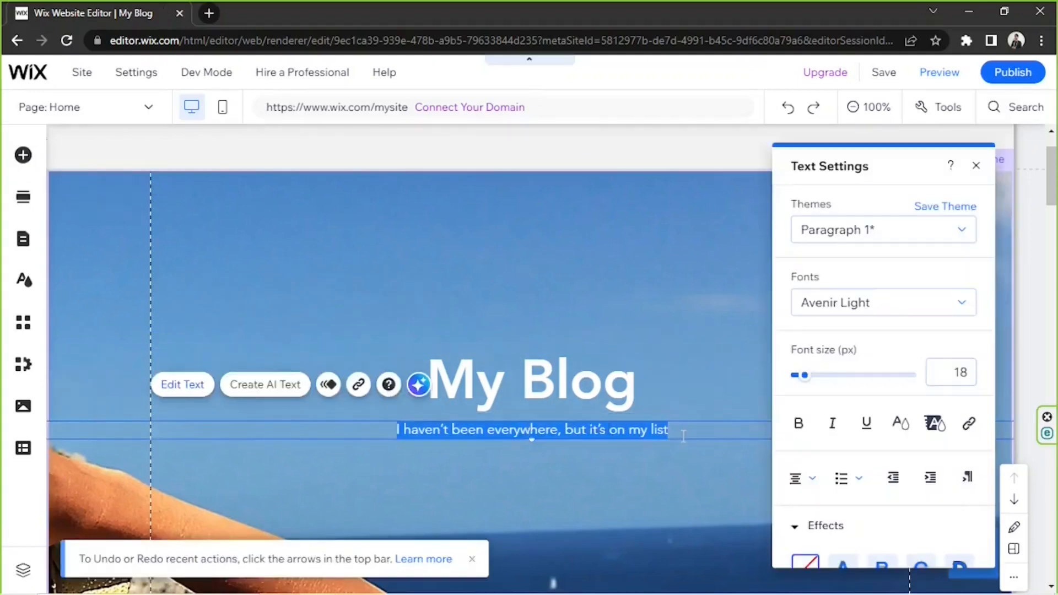
click(684, 436)
drag(684, 436, 398, 430)
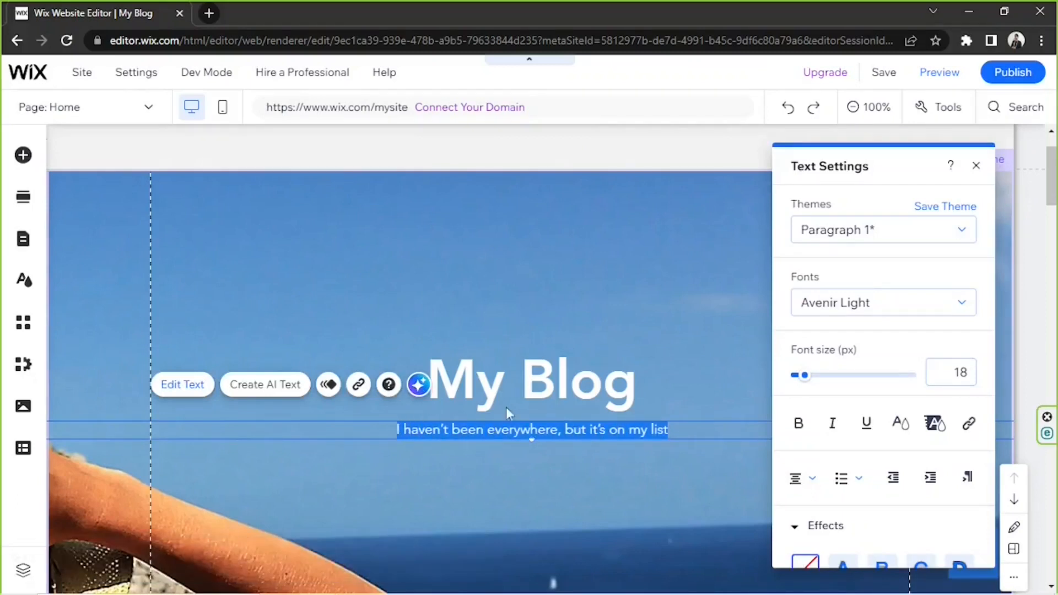
click(476, 428)
triple_click(453, 430)
click(487, 430)
drag(397, 429, 673, 429)
click(681, 430)
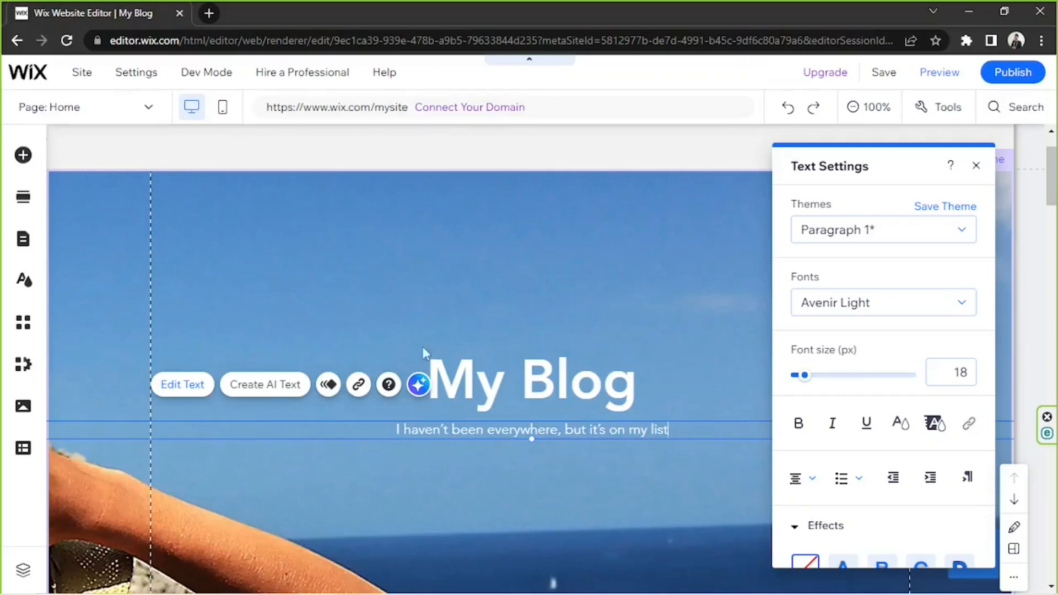
click(268, 390)
scroll(629, 241, down, 2)
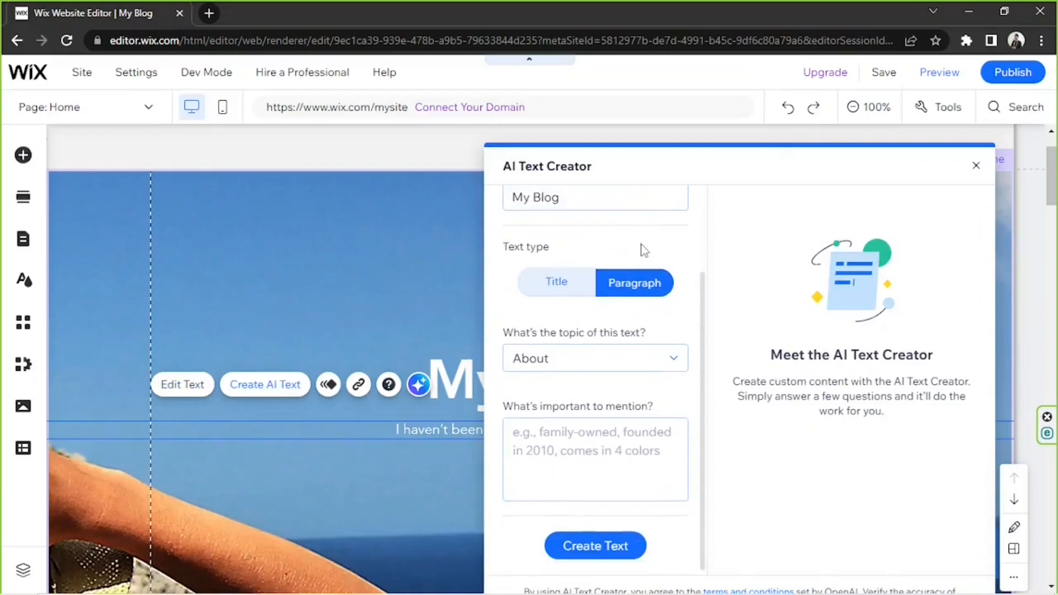
scroll(642, 245, up, 2)
click(976, 166)
Change the Welcome section's background to the pexels-dominika-roseclay image from the site files.
click(697, 270)
scroll(694, 269, down, 7)
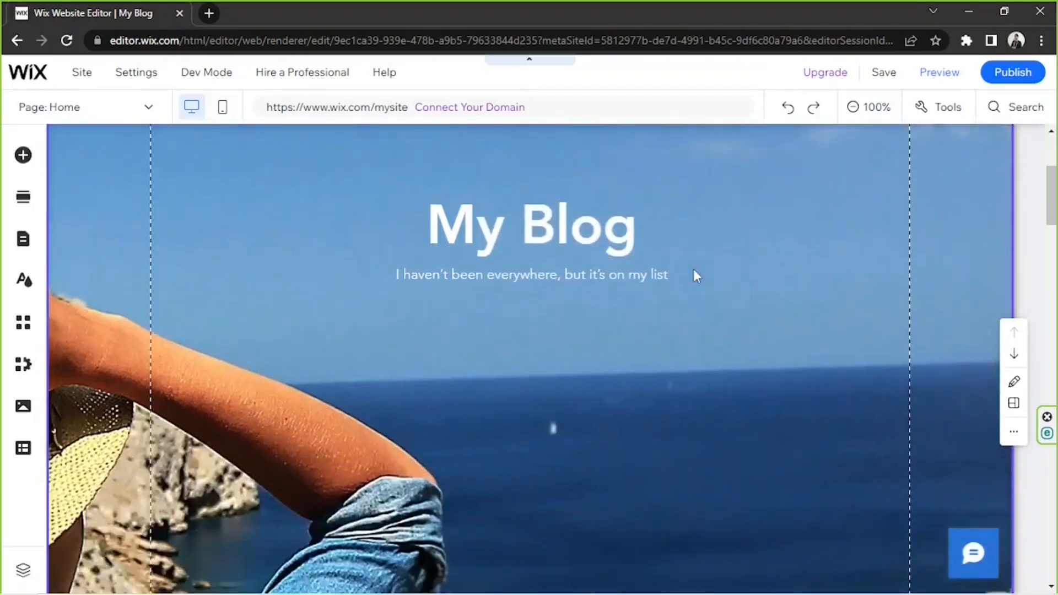
scroll(692, 267, up, 10)
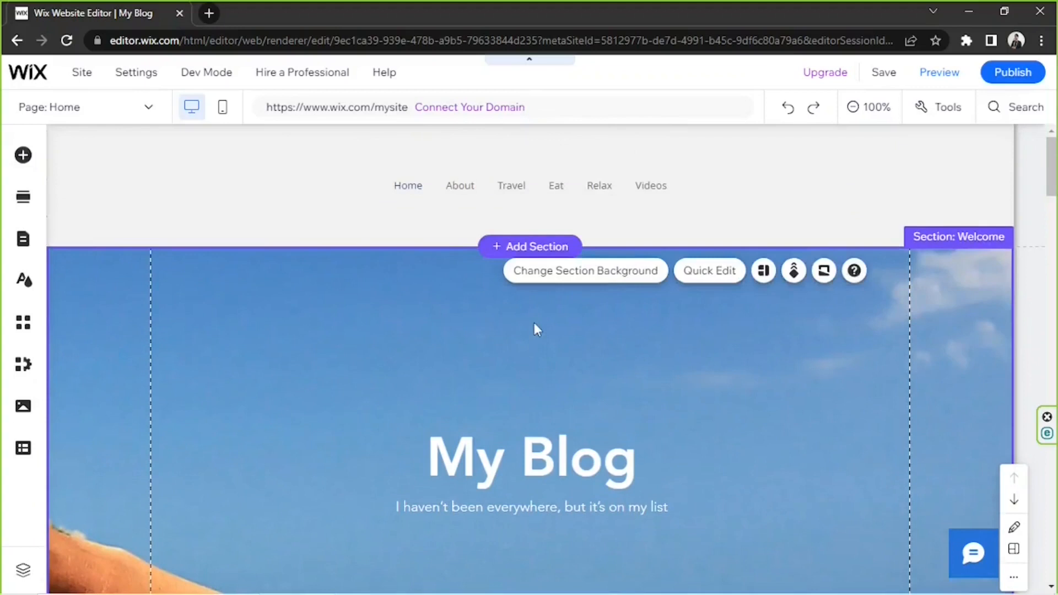
click(600, 283)
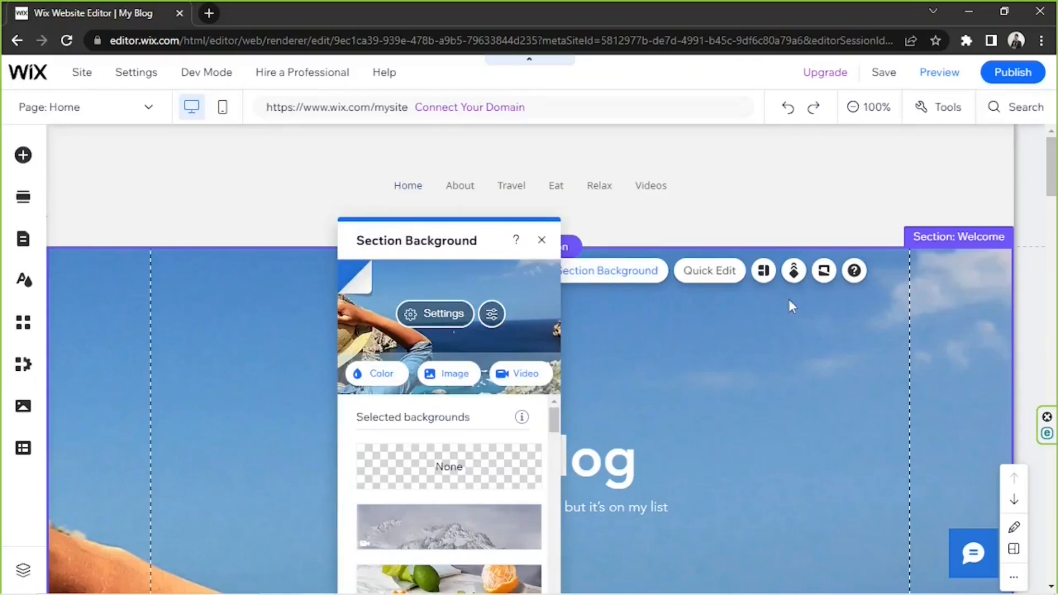
click(456, 376)
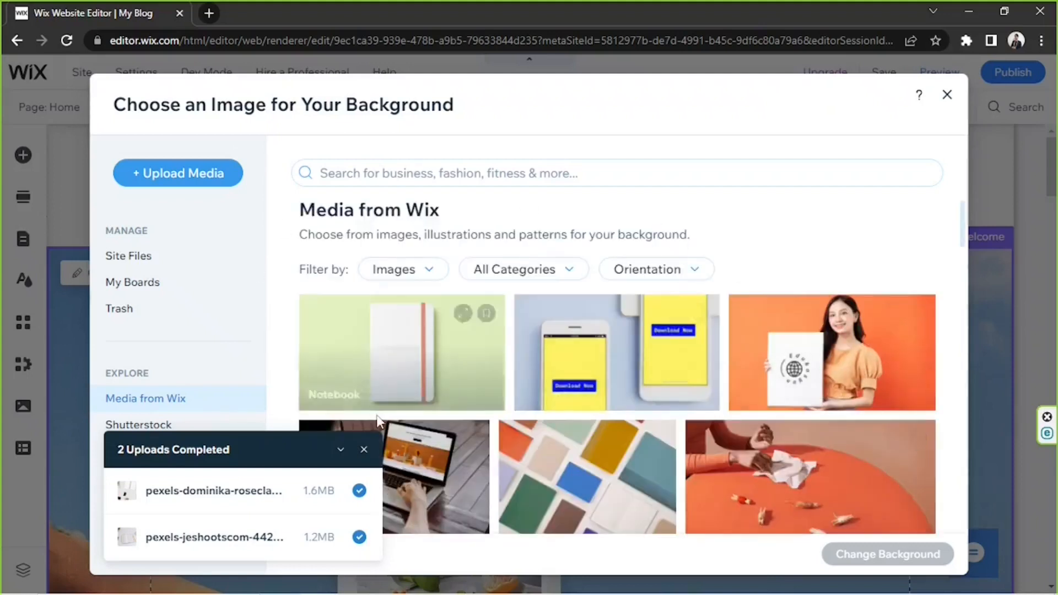
click(130, 259)
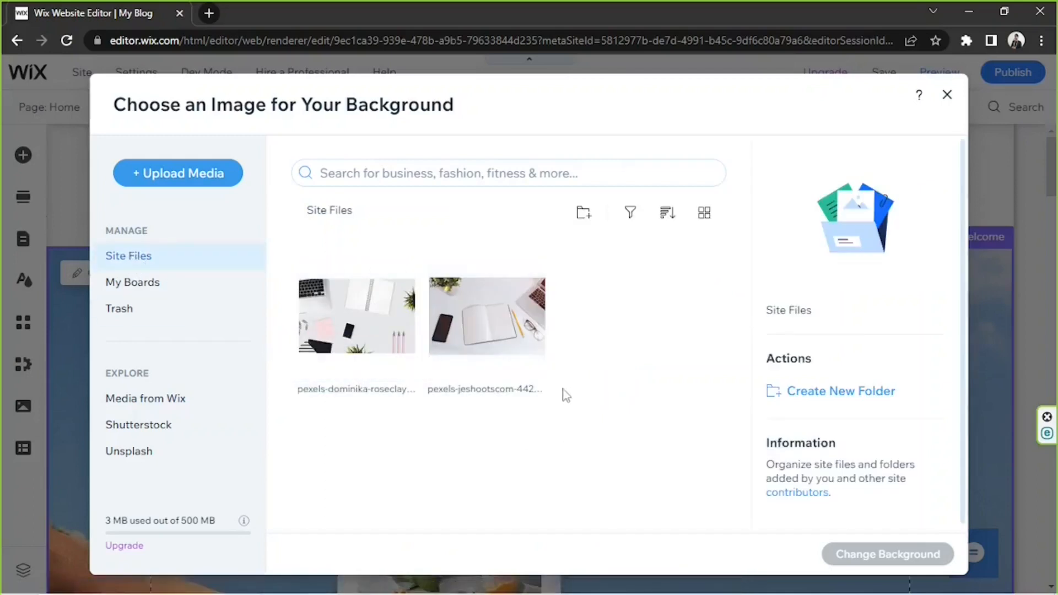
click(344, 322)
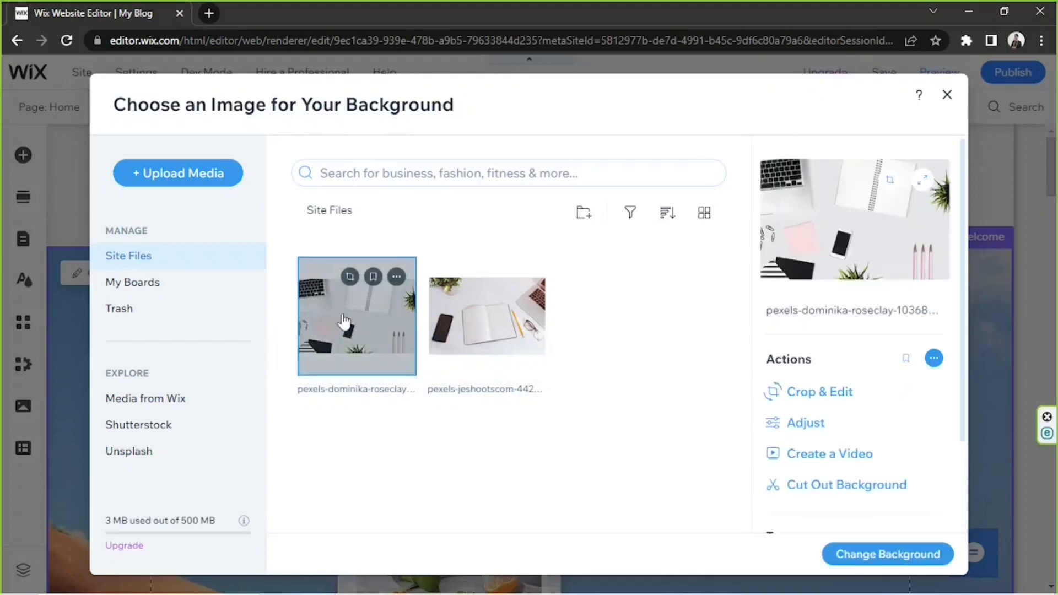
click(880, 557)
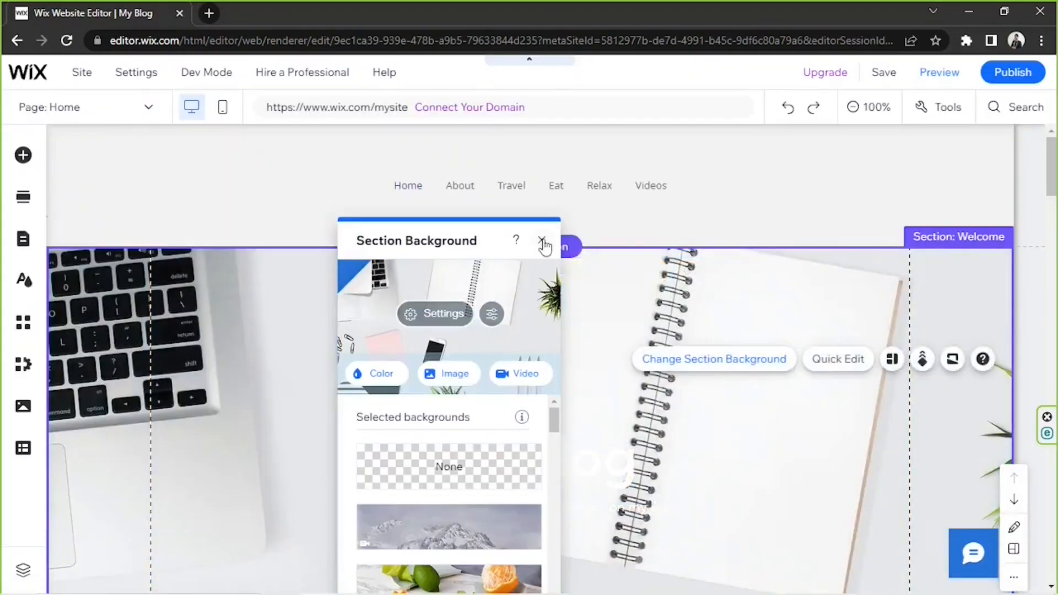
click(542, 240)
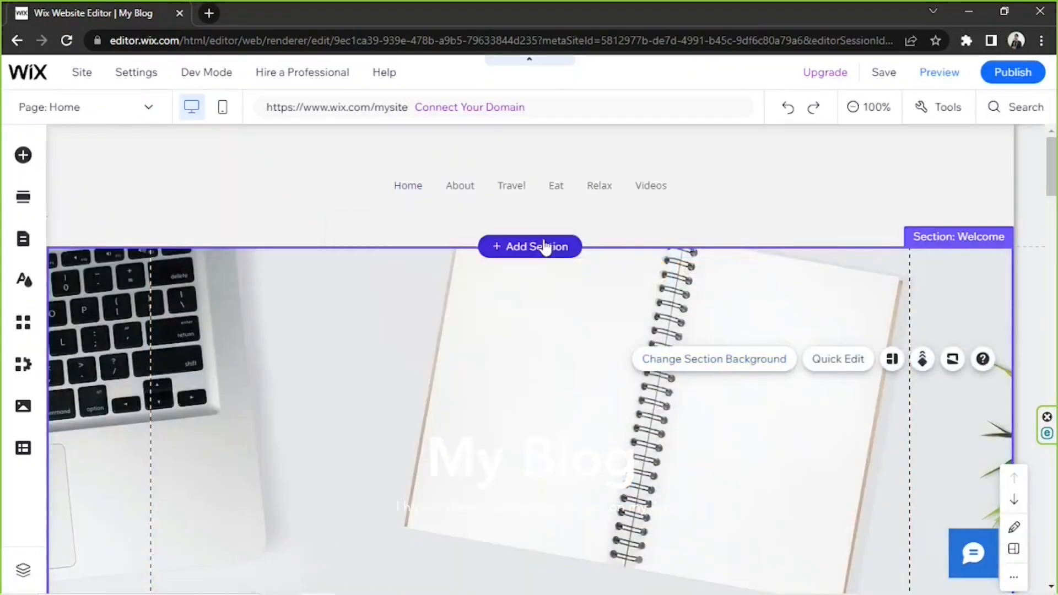
Set the "My Blog" heading's text color to black (#000000).
click(528, 465)
scroll(530, 464, down, 2)
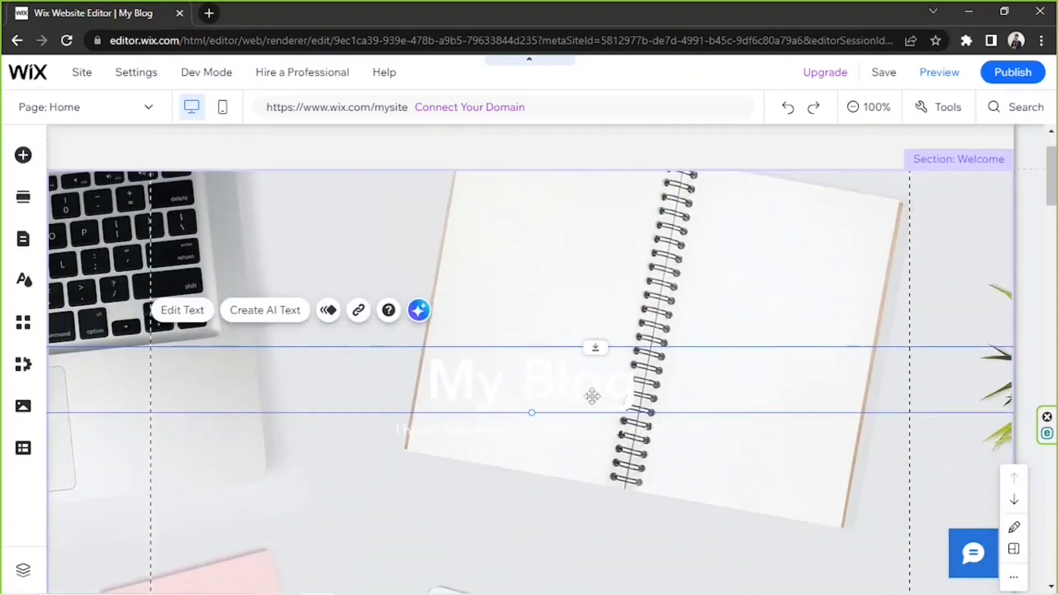
scroll(593, 396, down, 4)
scroll(624, 366, up, 2)
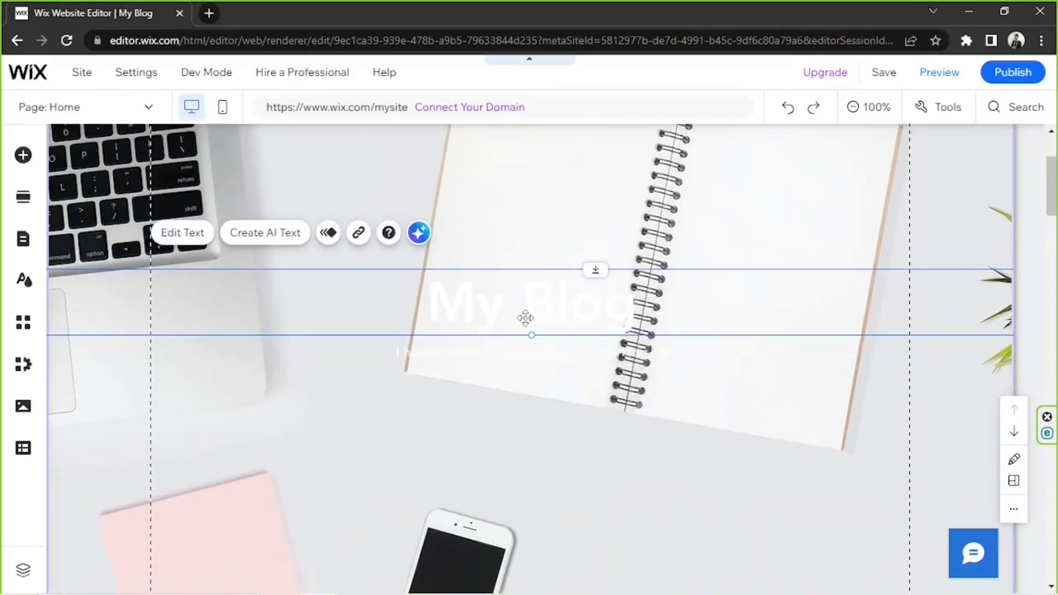
scroll(525, 320, up, 2)
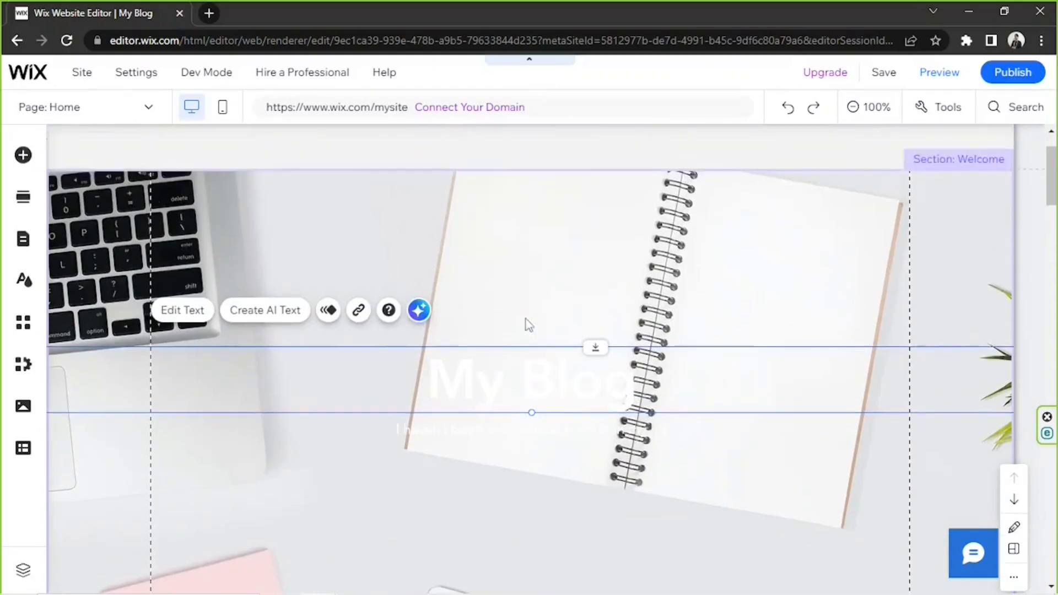
double_click(500, 366)
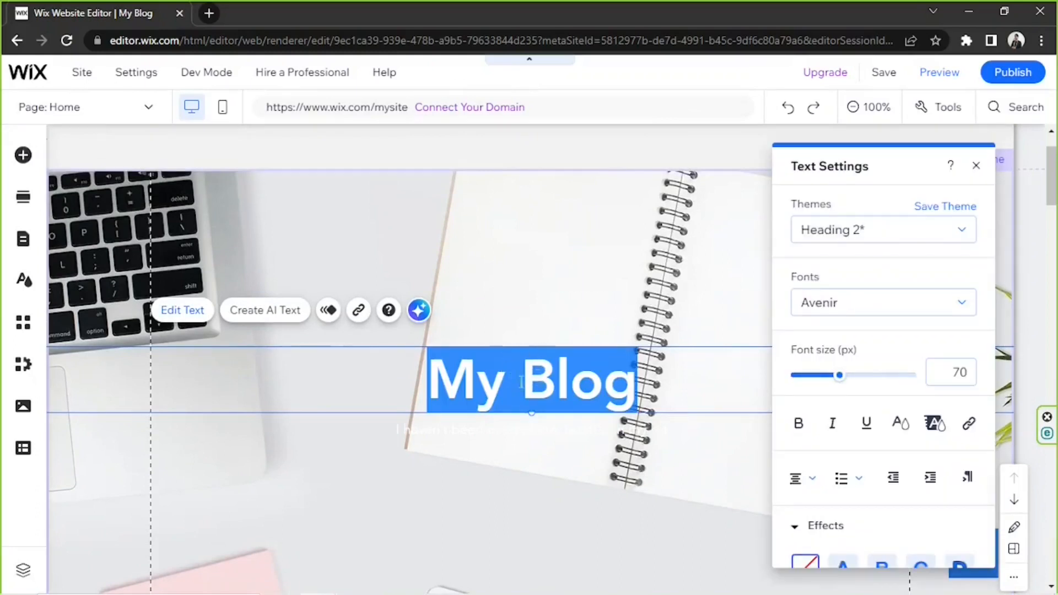
click(900, 426)
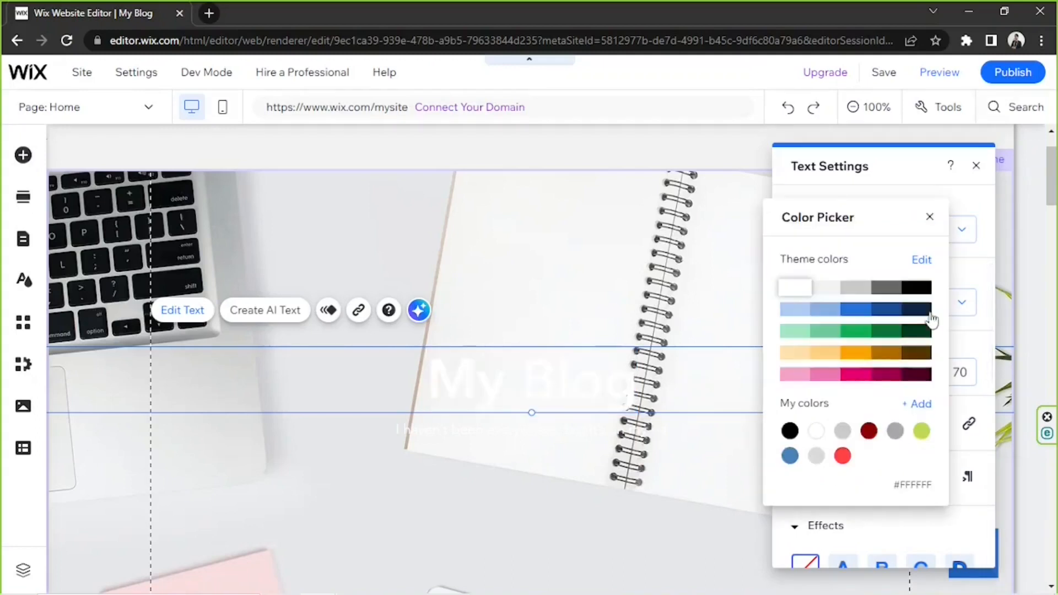
click(919, 288)
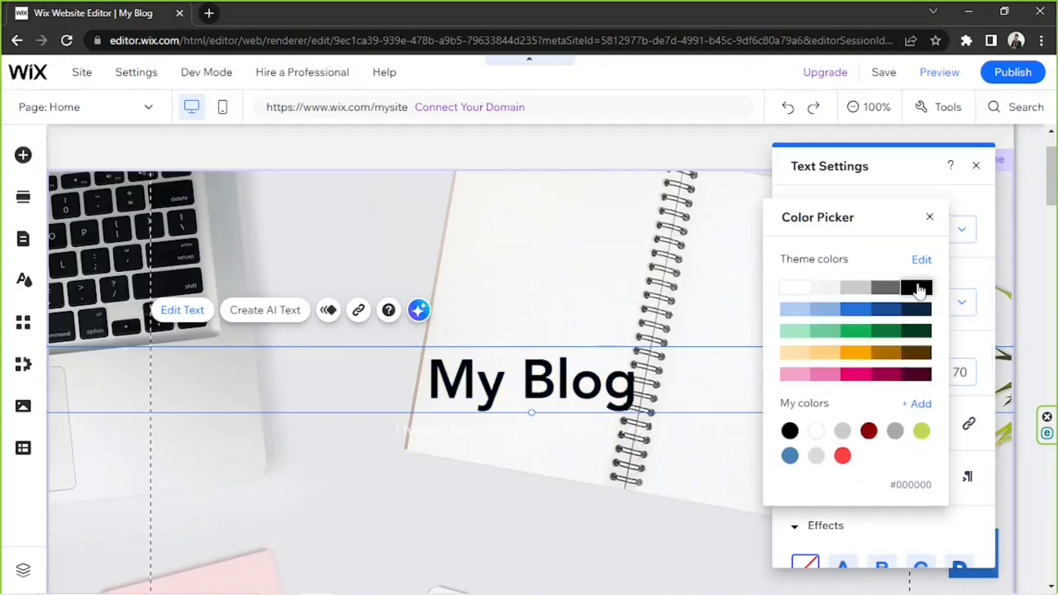
Set the text color of the tagline under the "My Blog" heading to black (#000000) and close the text settings.
click(515, 437)
click(439, 430)
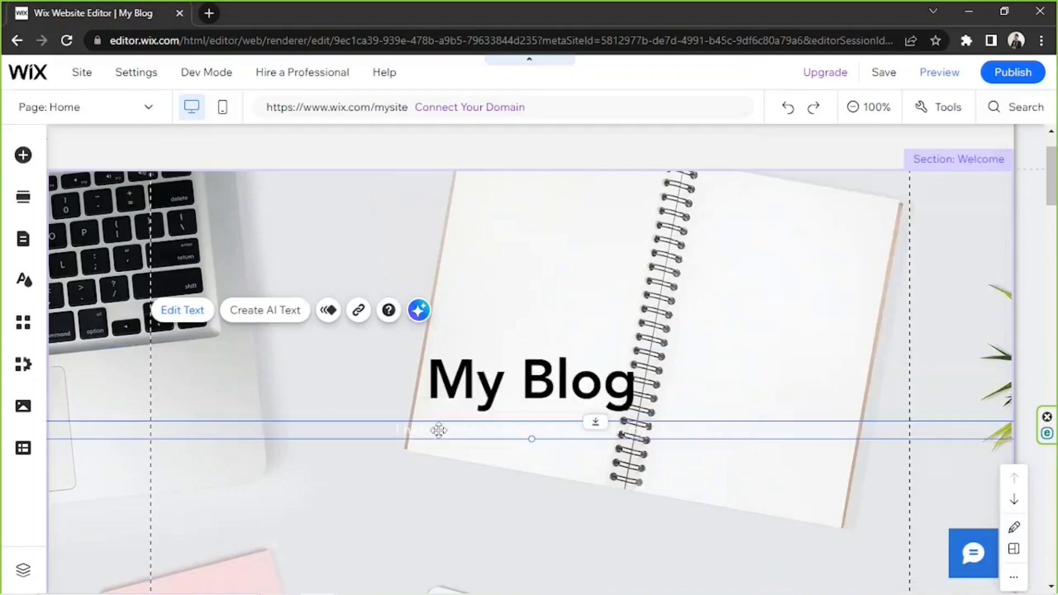
double_click(439, 430)
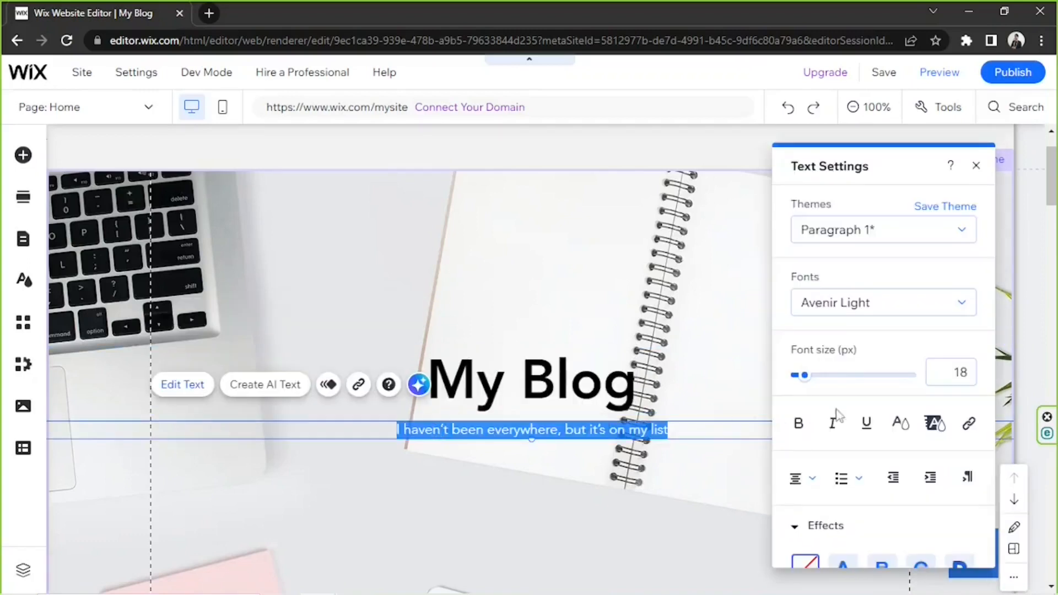
click(902, 424)
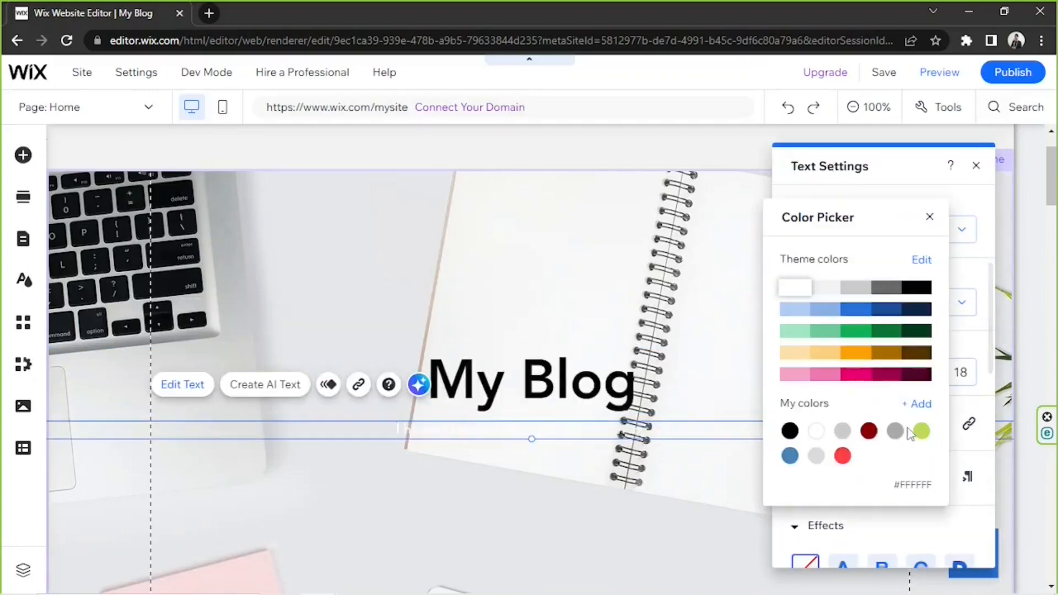
click(918, 293)
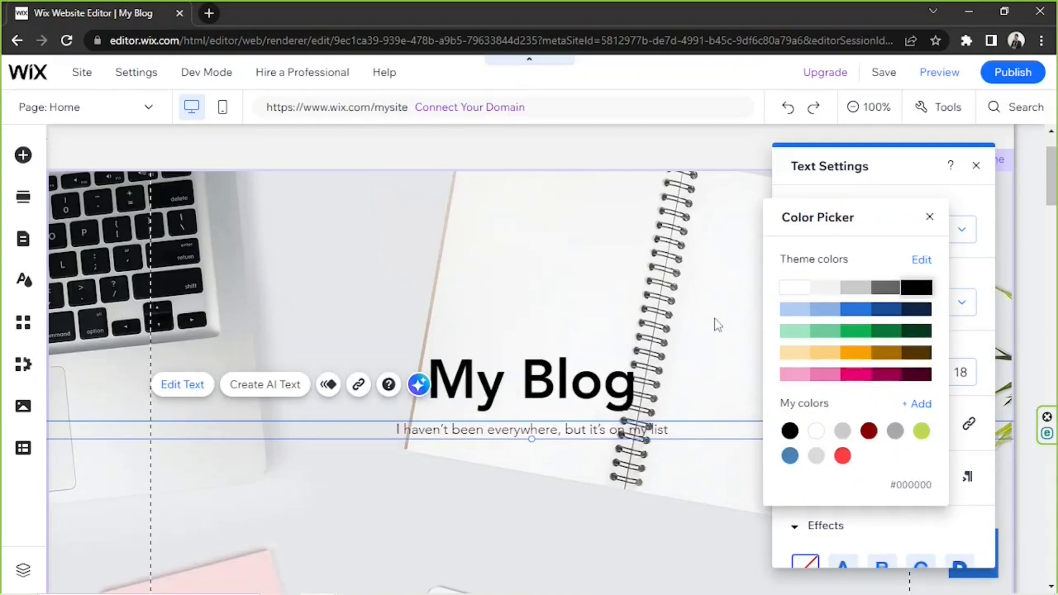
click(715, 319)
scroll(715, 320, down, 1)
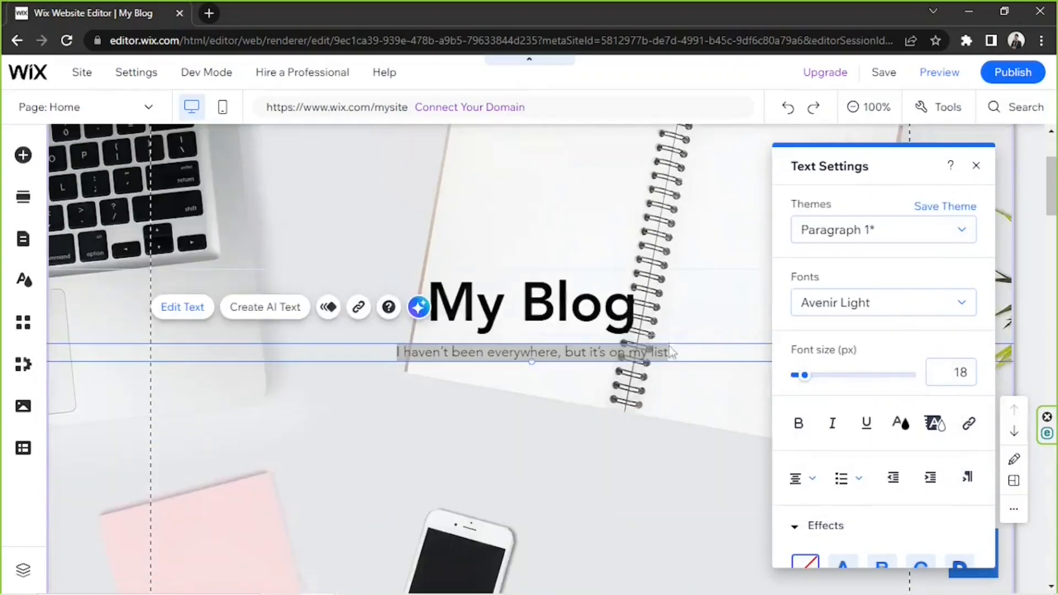
click(670, 354)
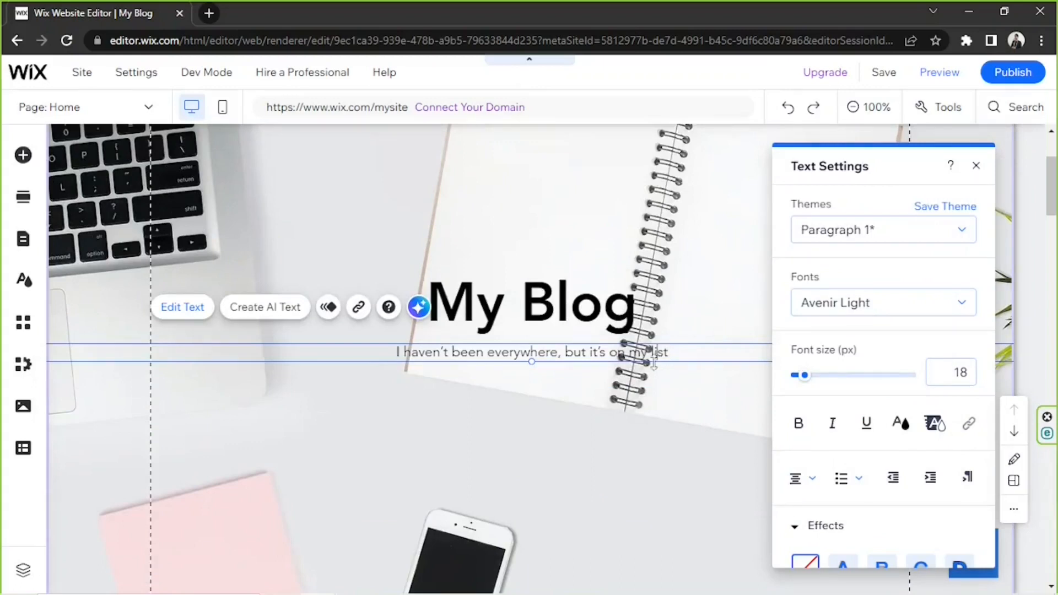
click(977, 167)
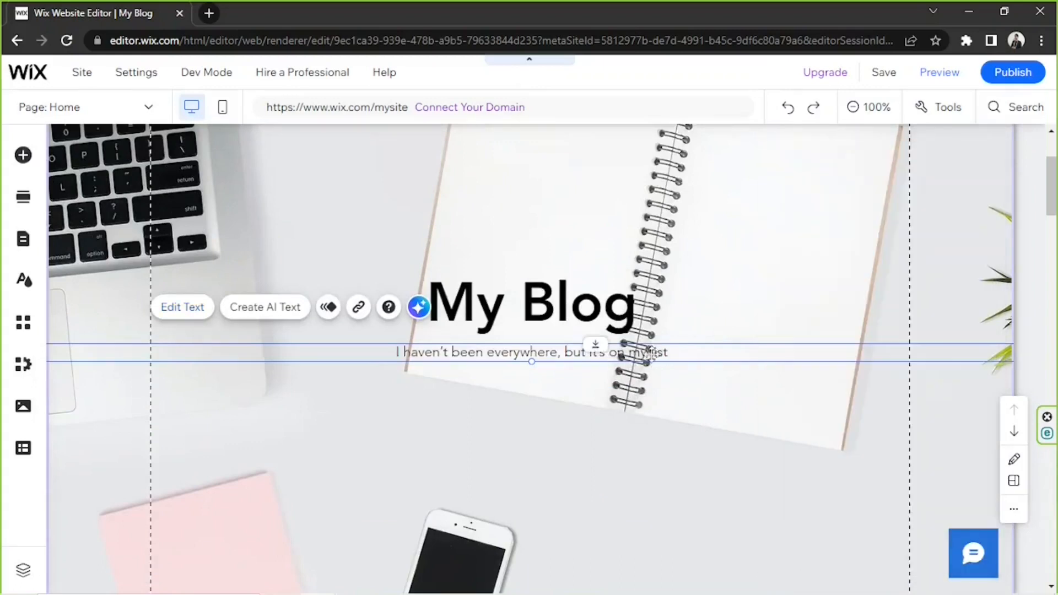
Move the tagline and the "My Blog" heading lower in the Welcome section, keeping the heading above the tagline.
mouse_move(655, 345)
mouse_down()
mouse_move(665, 395)
mouse_move(694, 424)
mouse_move(664, 441)
mouse_up()
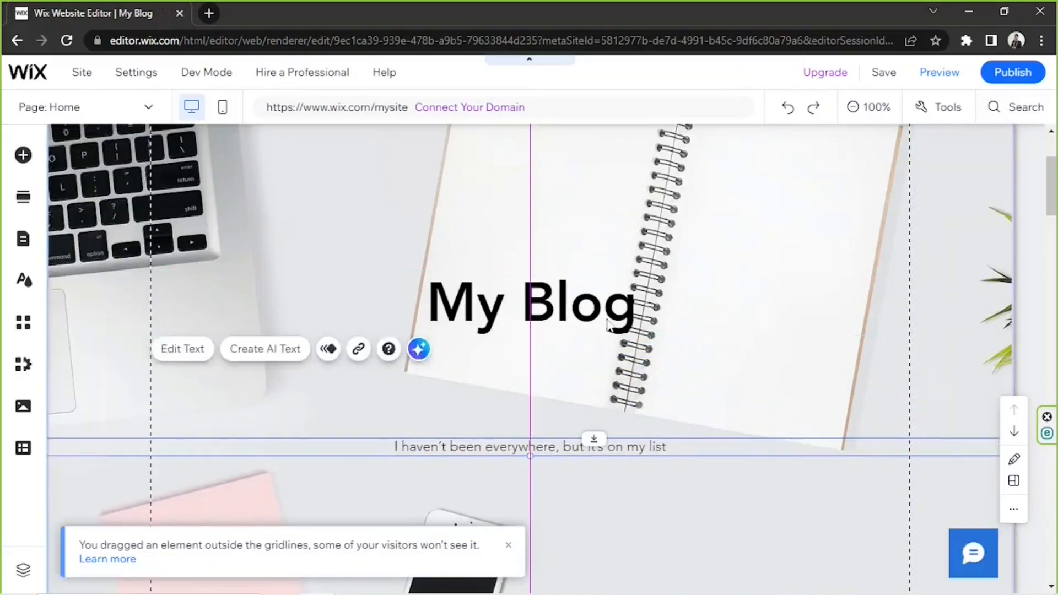
drag(602, 326, 599, 381)
scroll(707, 270, up, 3)
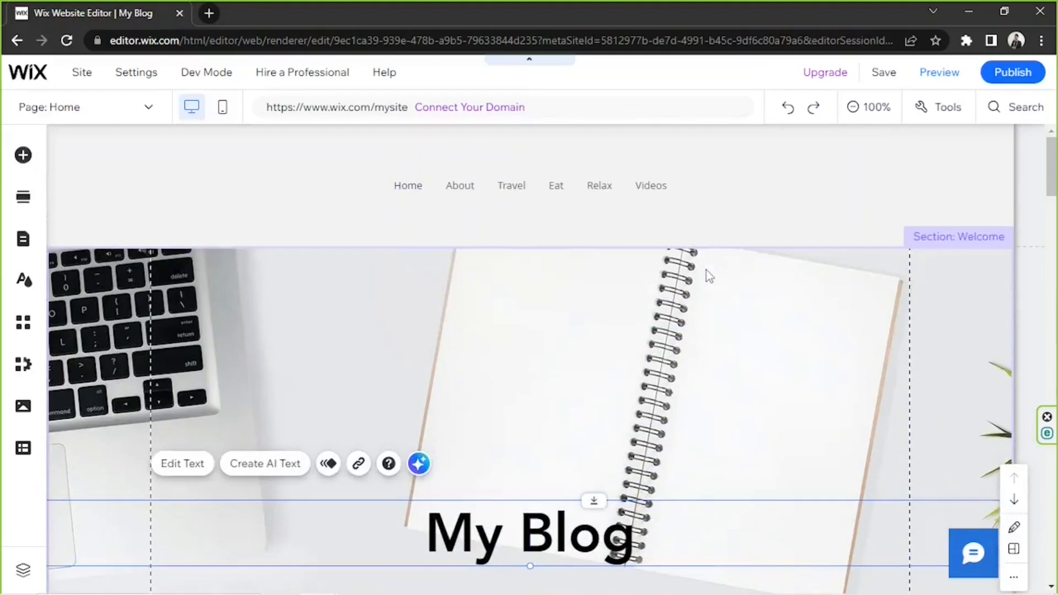
scroll(707, 268, down, 10)
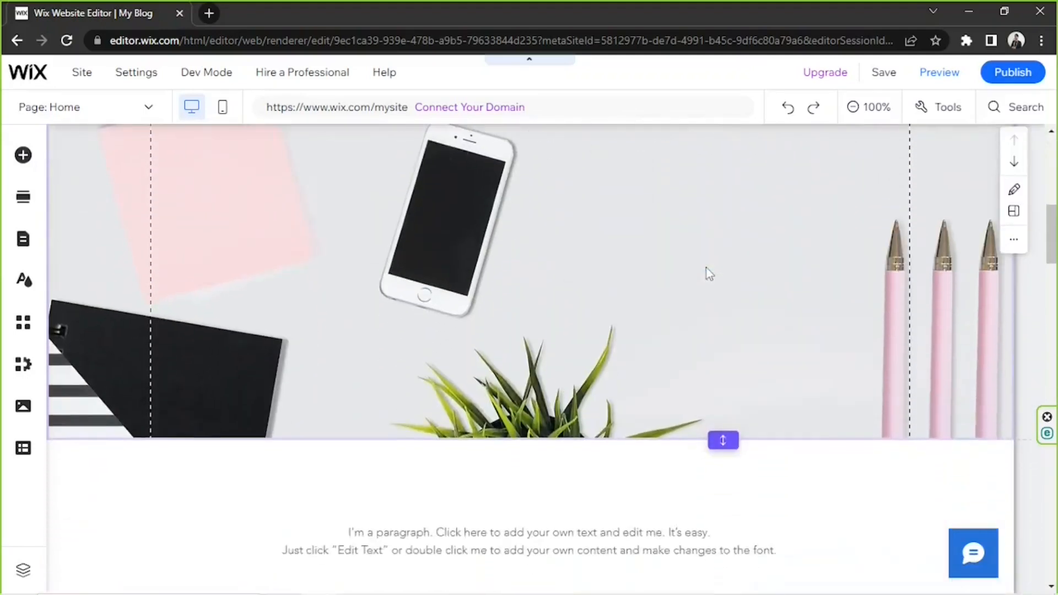
scroll(769, 410, up, 6)
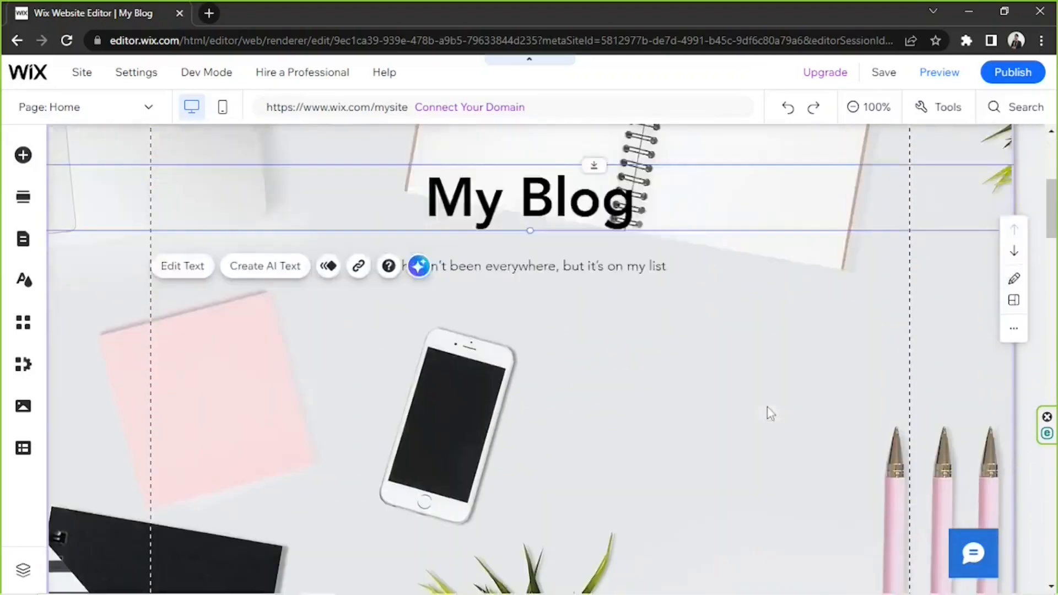
scroll(770, 405, up, 3)
Shorten the Welcome section by raising its lower edge to just below the heading and tagline.
scroll(768, 402, down, 8)
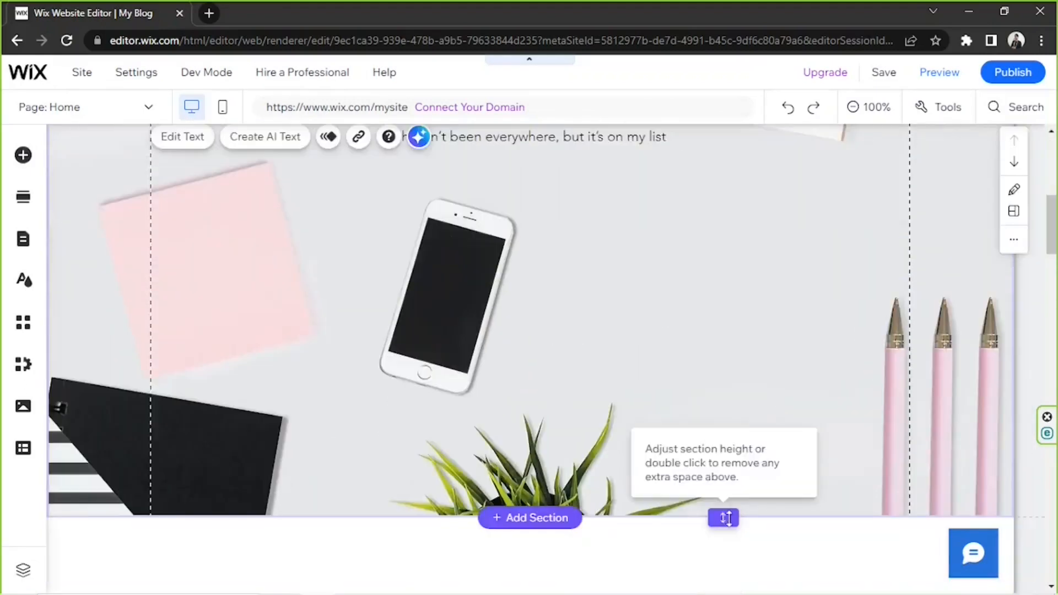
click(722, 521)
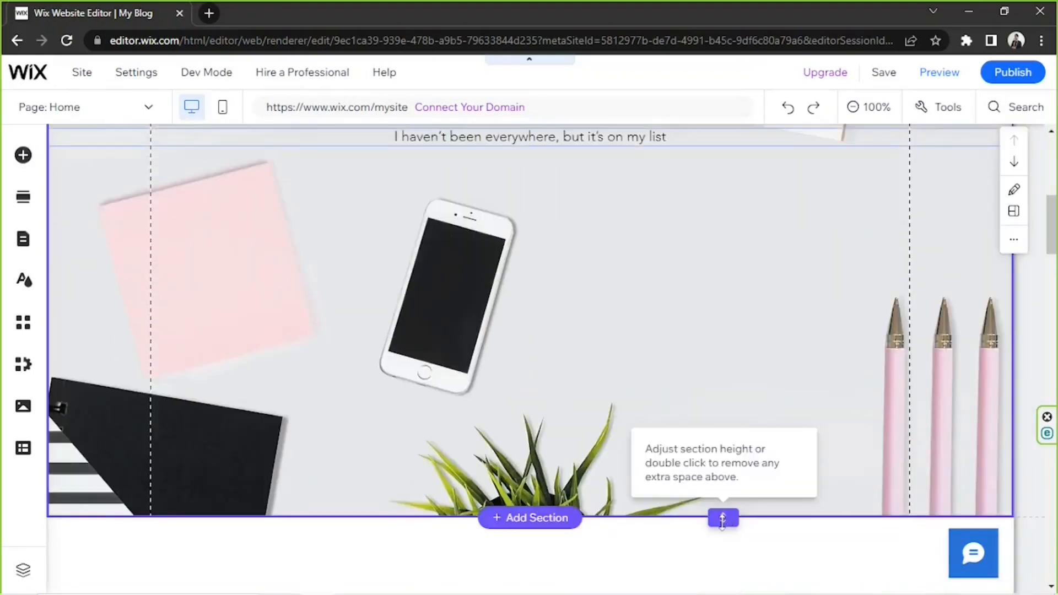
drag(722, 521, 720, 253)
scroll(719, 352, up, 4)
scroll(719, 353, down, 2)
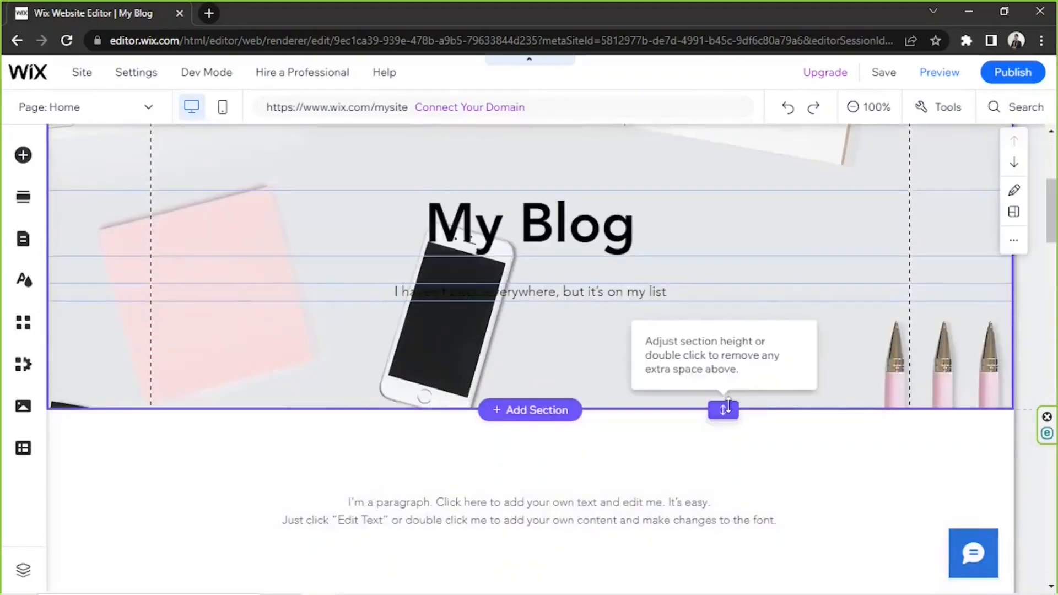
drag(722, 409, 721, 295)
Reposition the "My Blog" heading and tagline higher and closer together within the shortened Welcome section.
scroll(746, 463, up, 4)
drag(584, 532, 596, 302)
scroll(586, 417, down, 3)
click(726, 428)
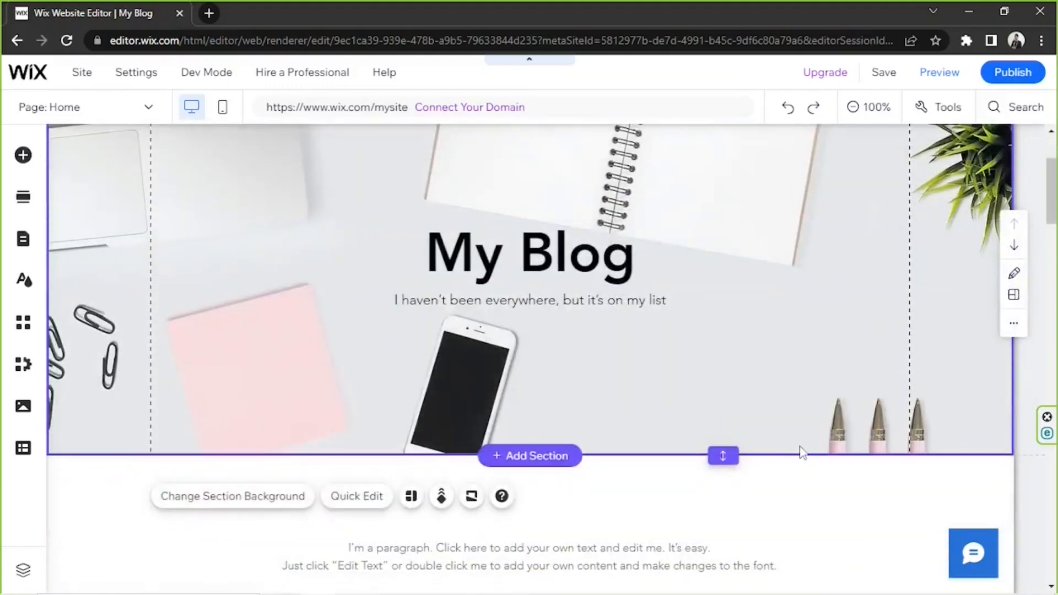
Review the Categories section's placeholder paragraph, the Eat image and the rest of the home page for editable content.
scroll(802, 452, down, 3)
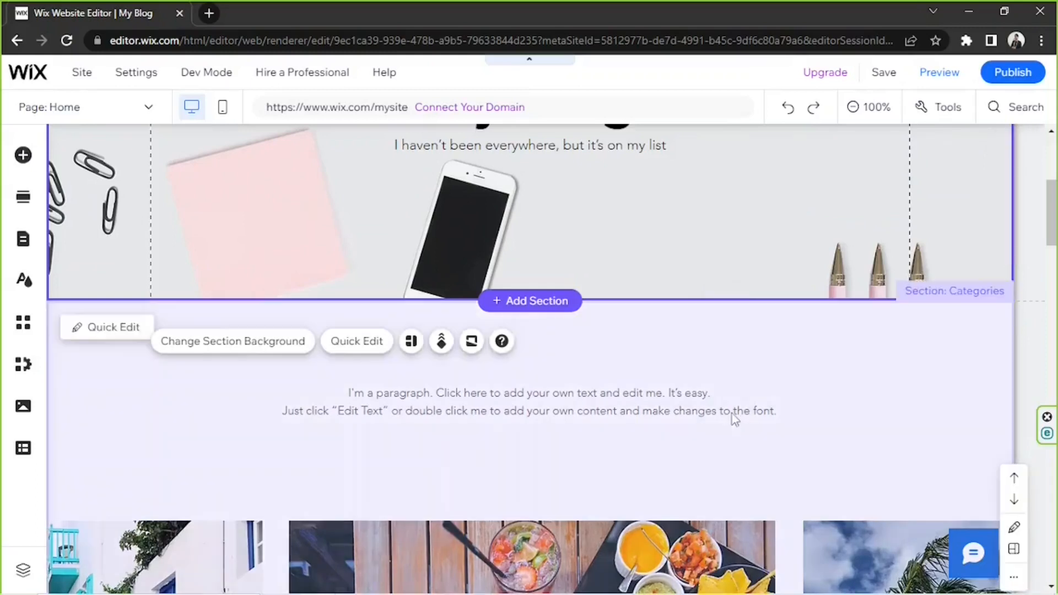
click(731, 415)
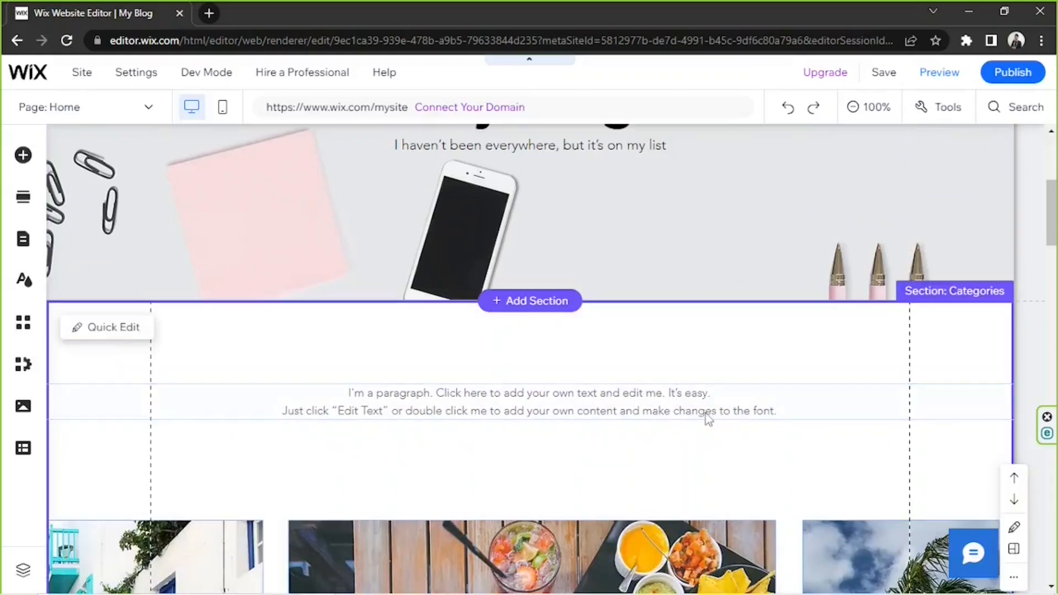
double_click(706, 413)
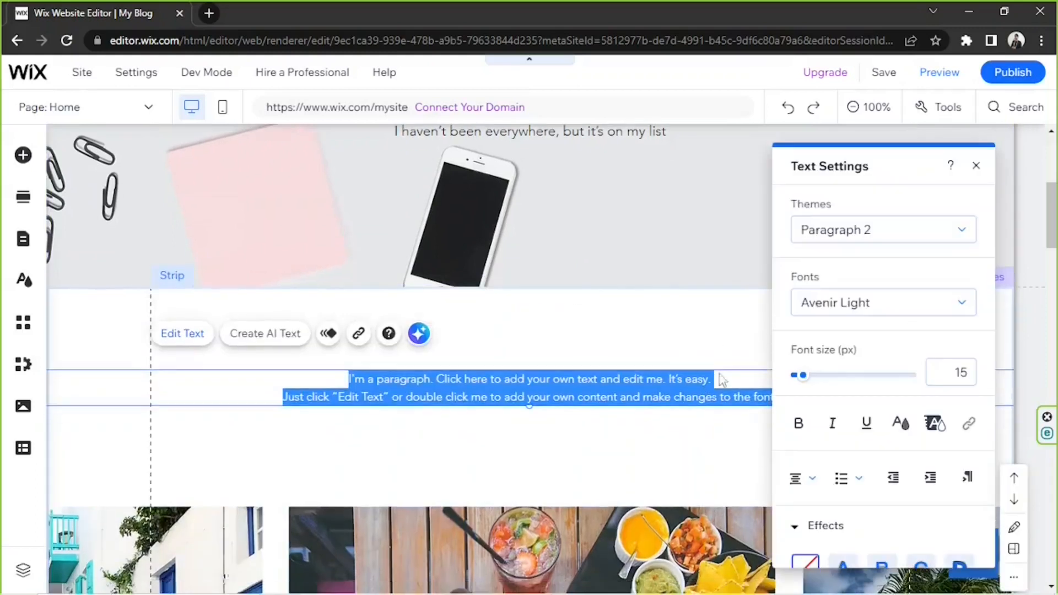
scroll(554, 431, down, 4)
click(564, 372)
scroll(564, 373, down, 3)
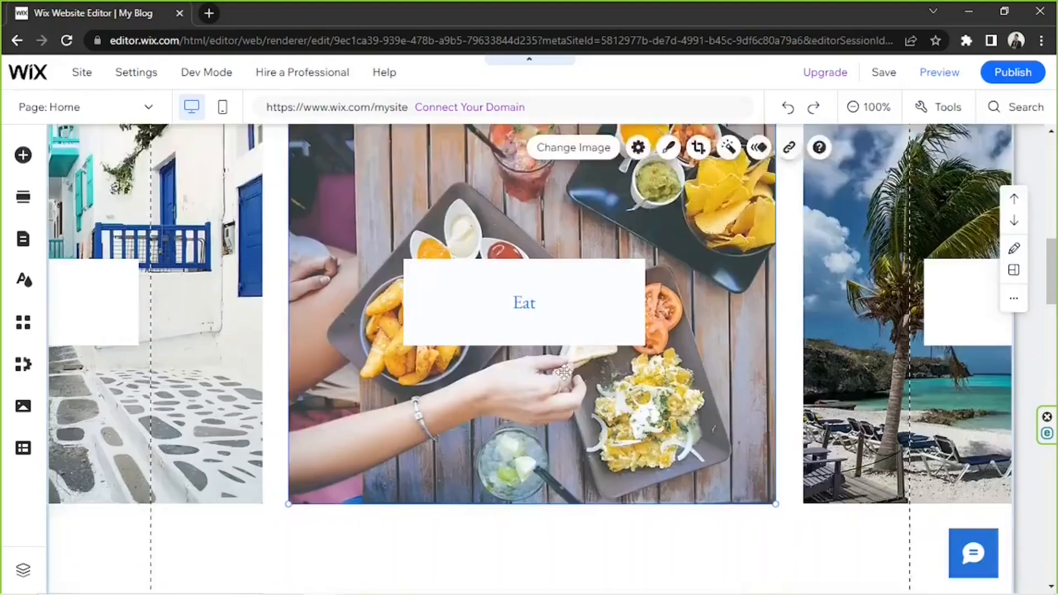
scroll(564, 372, down, 7)
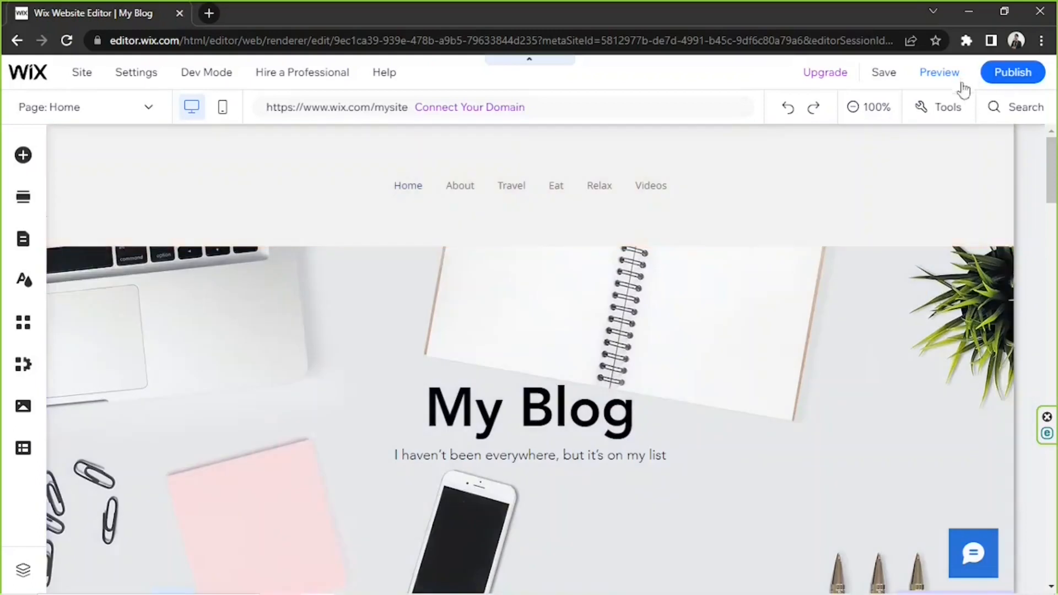
Start publishing the site to open the domain selection.
click(1010, 73)
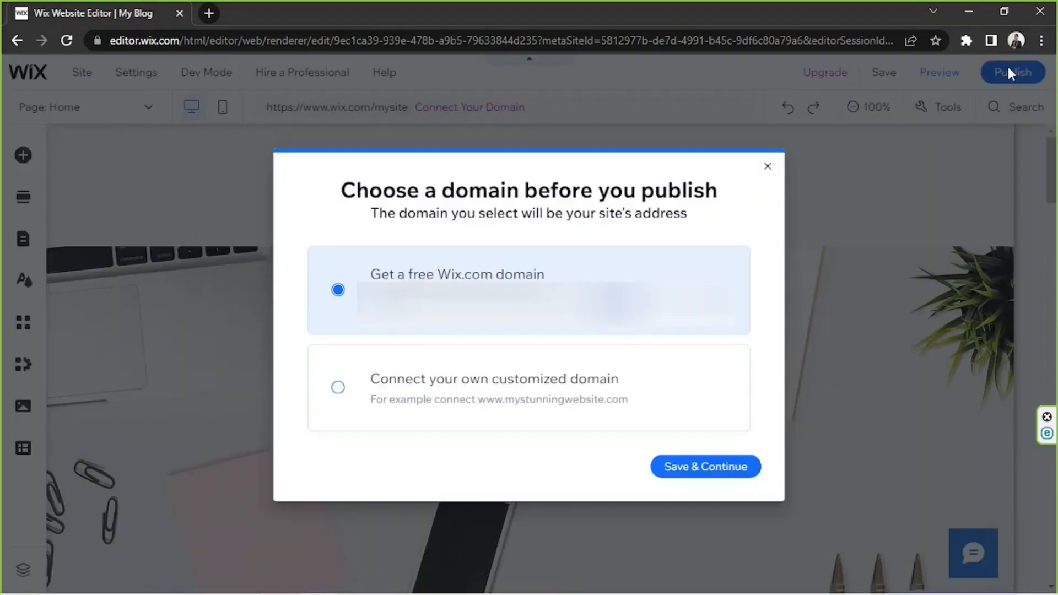